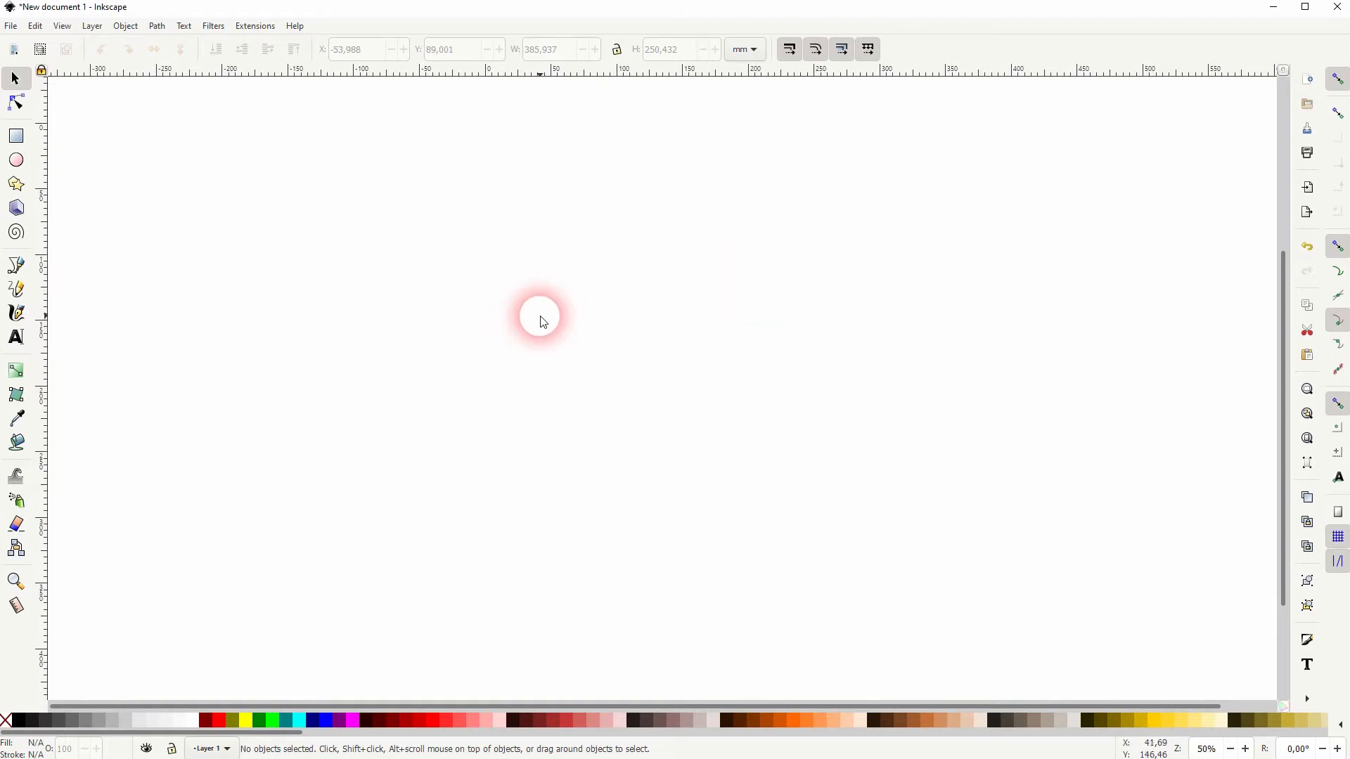
- Draw a rectangle about 851 × 594 px on the canvas and fill it with red
click(17, 136)
drag(223, 187, 518, 393)
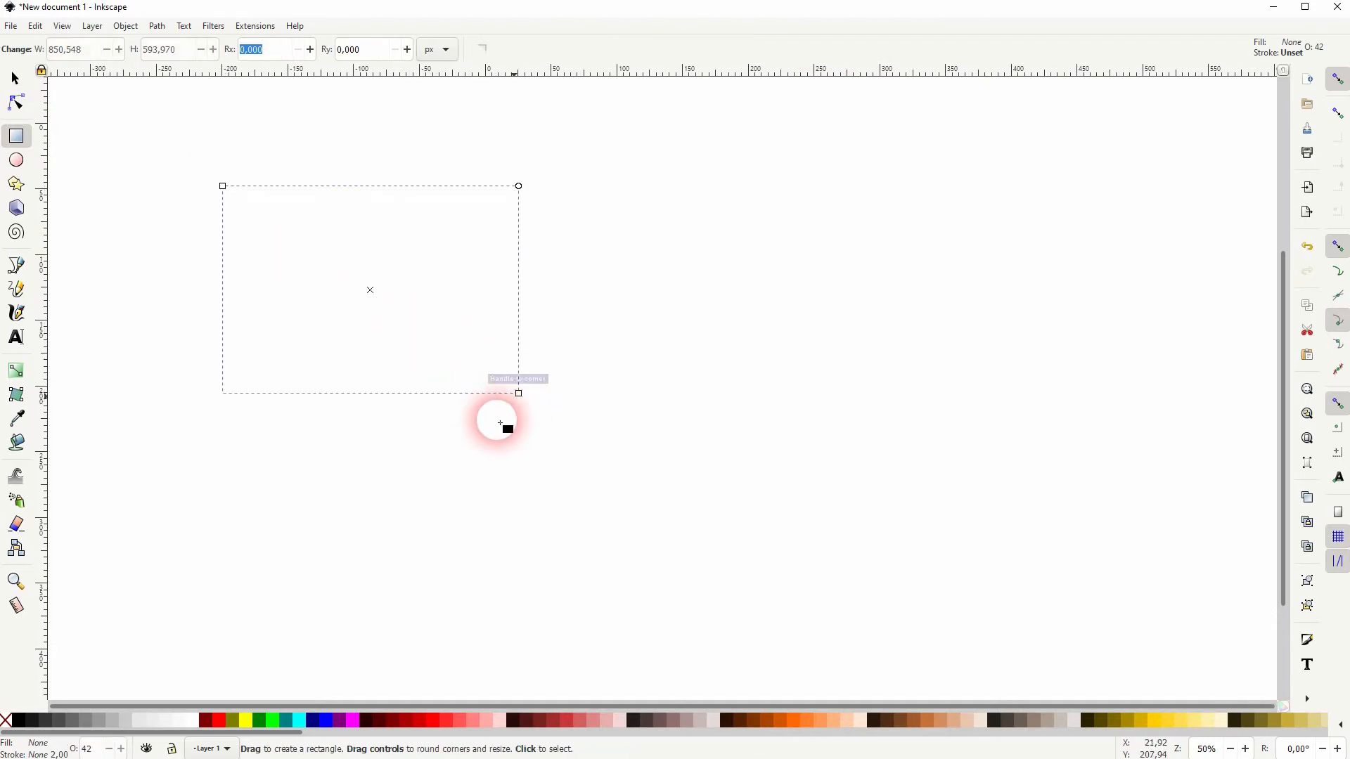
click(210, 720)
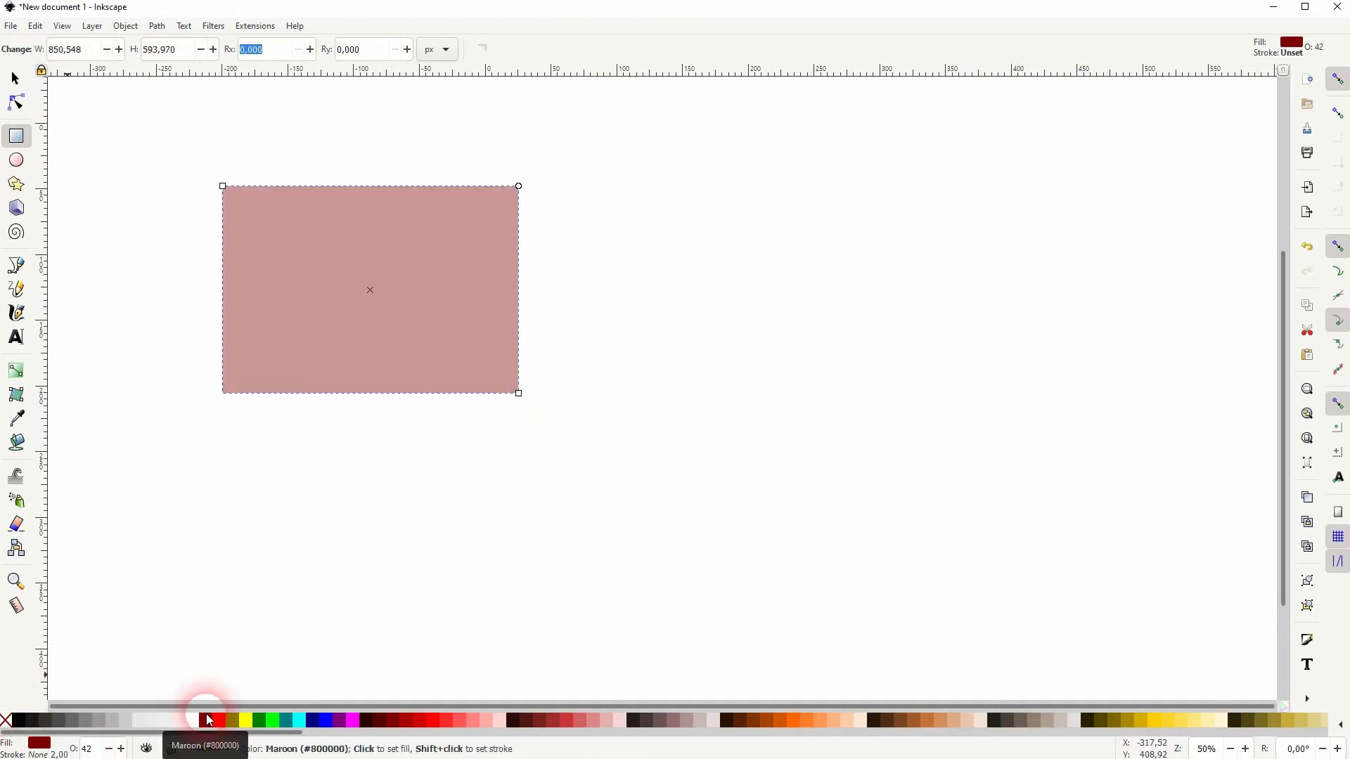
click(218, 720)
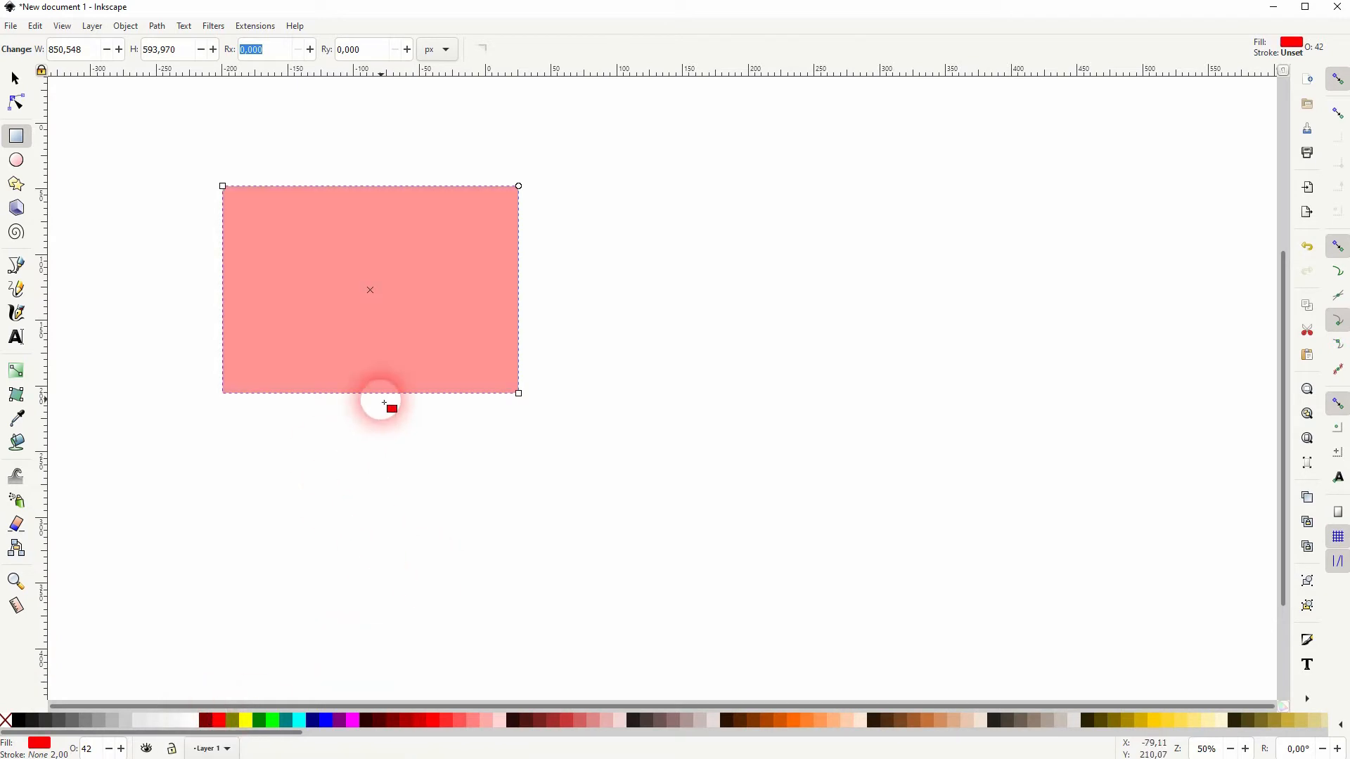
- Open the fill and stroke settings and set the red rectangle's opacity to 100%
click(126, 26)
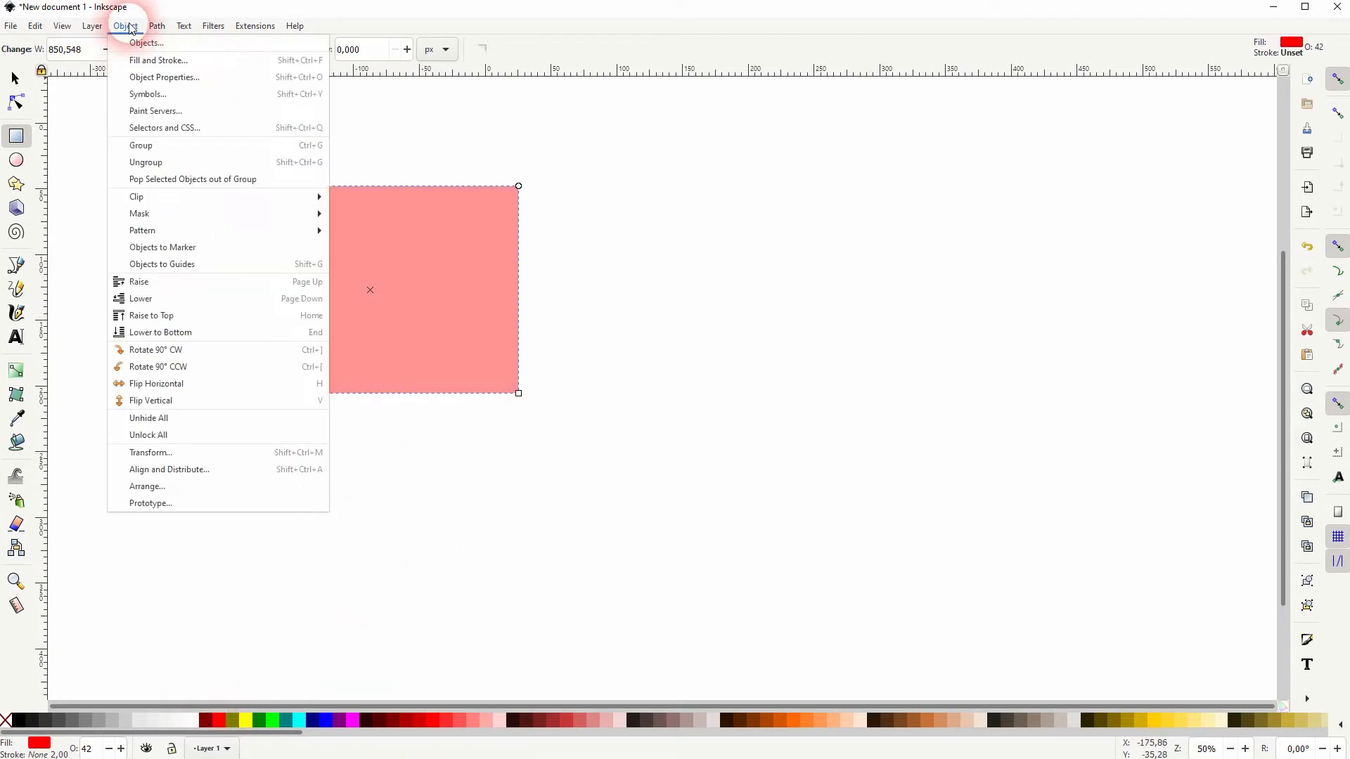
click(150, 59)
drag(1115, 426, 1302, 422)
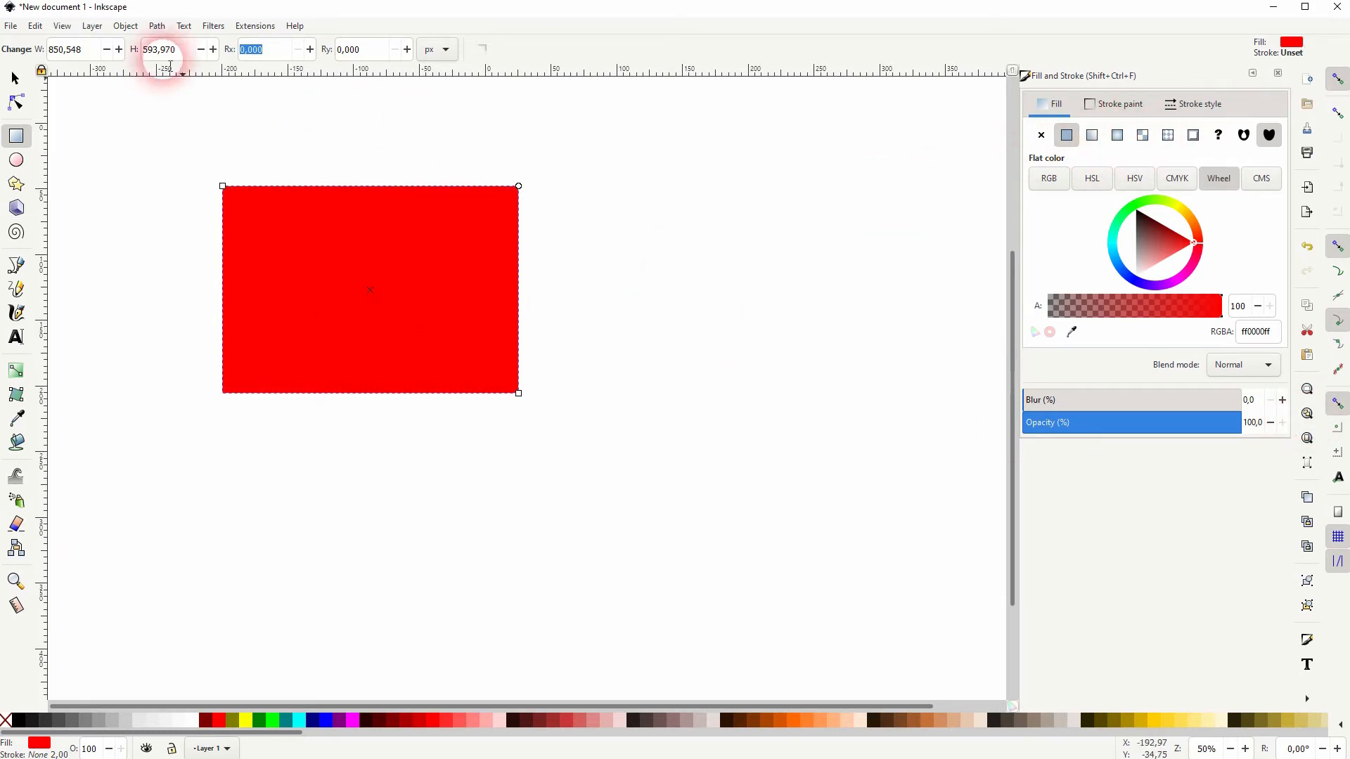
- Set the red rectangle's width to 1280 px and its height to 720 px, and deselect it
click(17, 140)
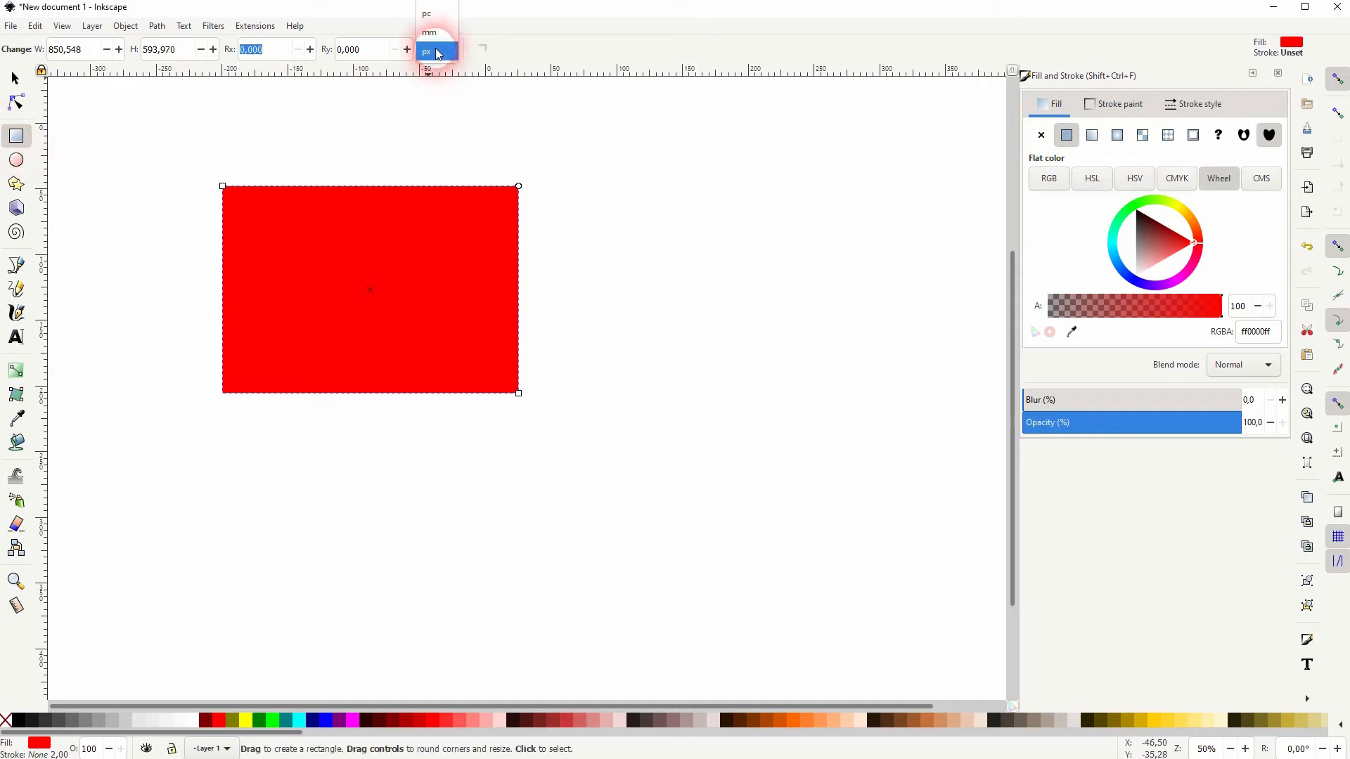
click(437, 52)
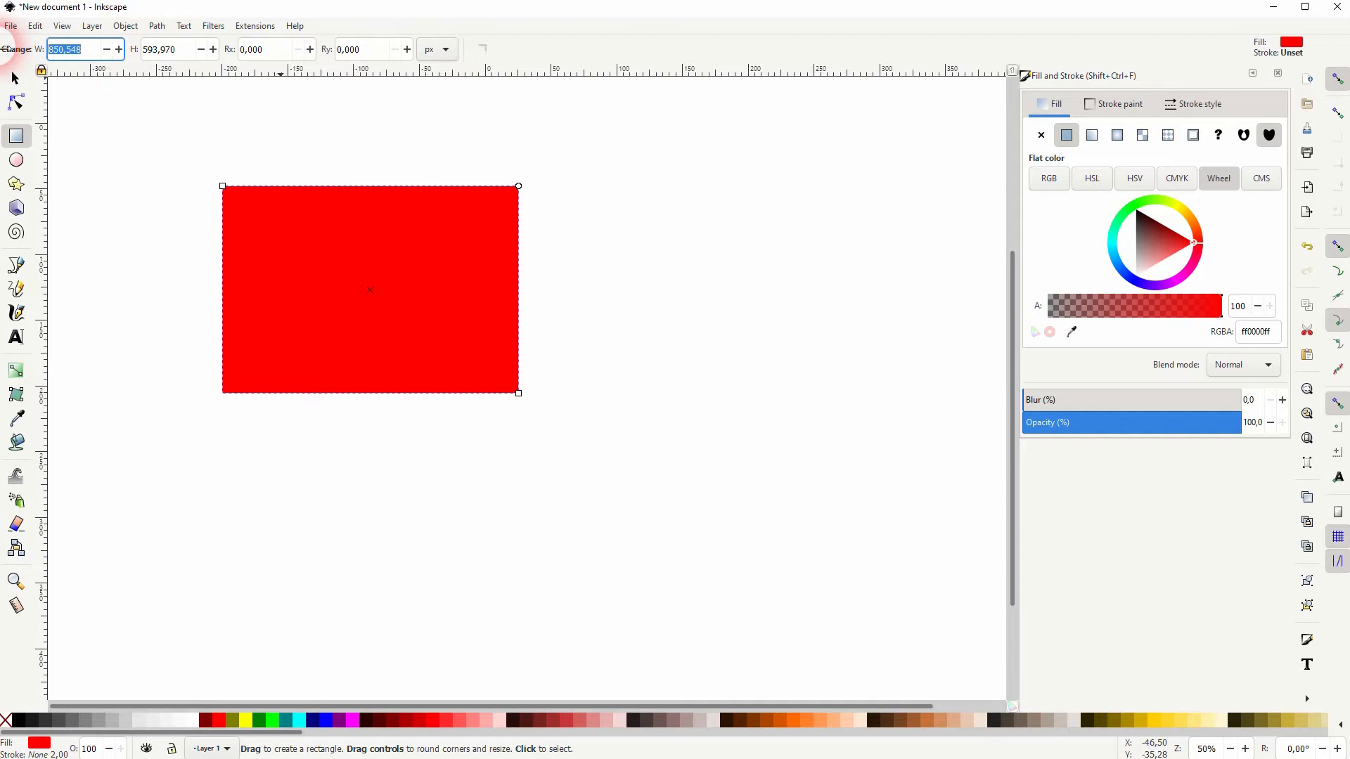
text(1280)
key(Tab)
text(7)
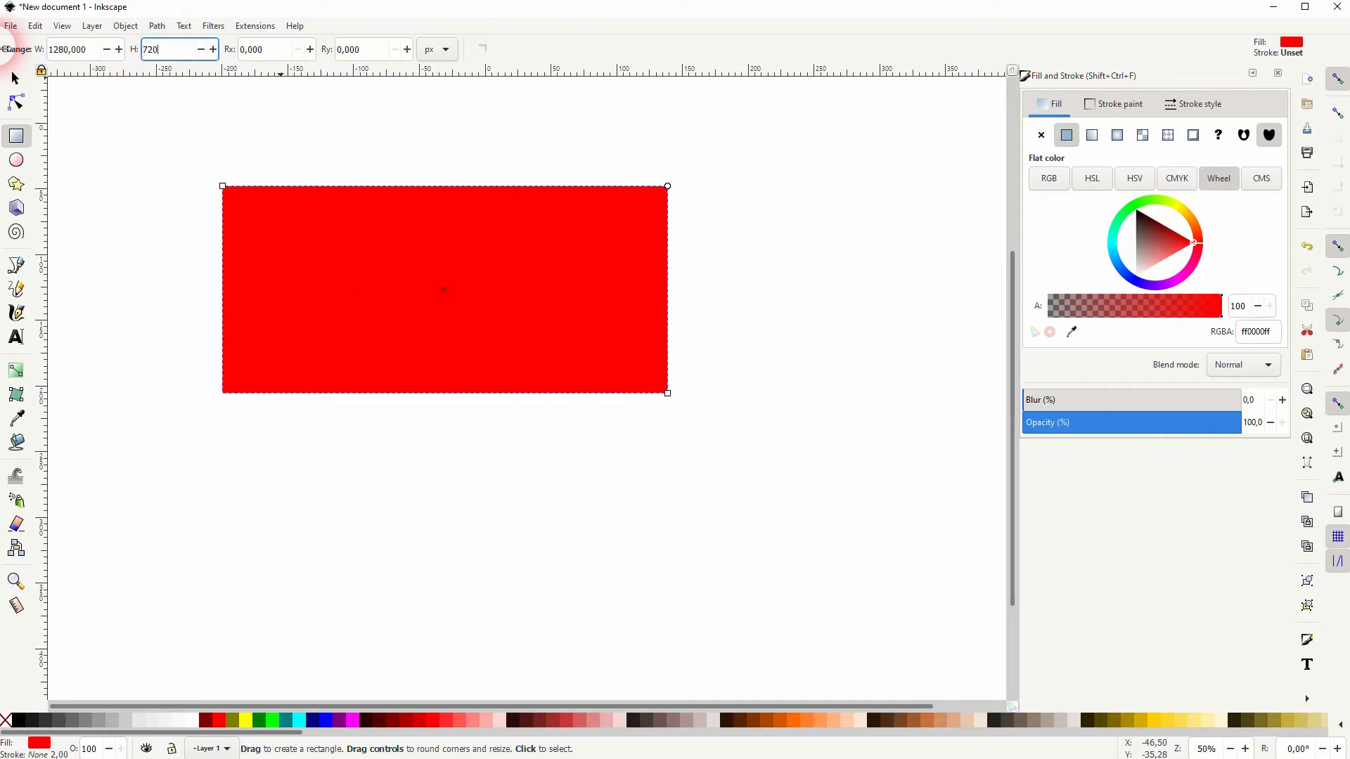
text(20)
key(Tab)
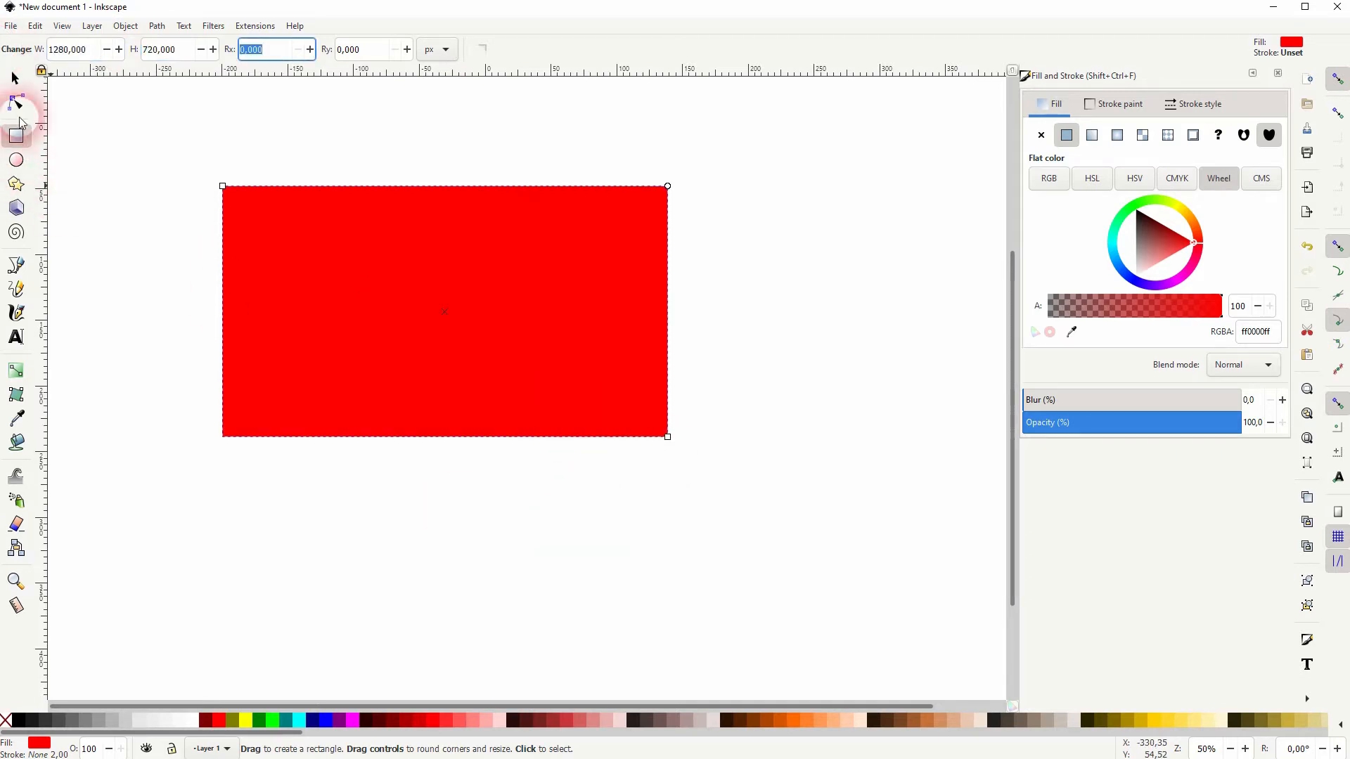
click(16, 79)
click(747, 377)
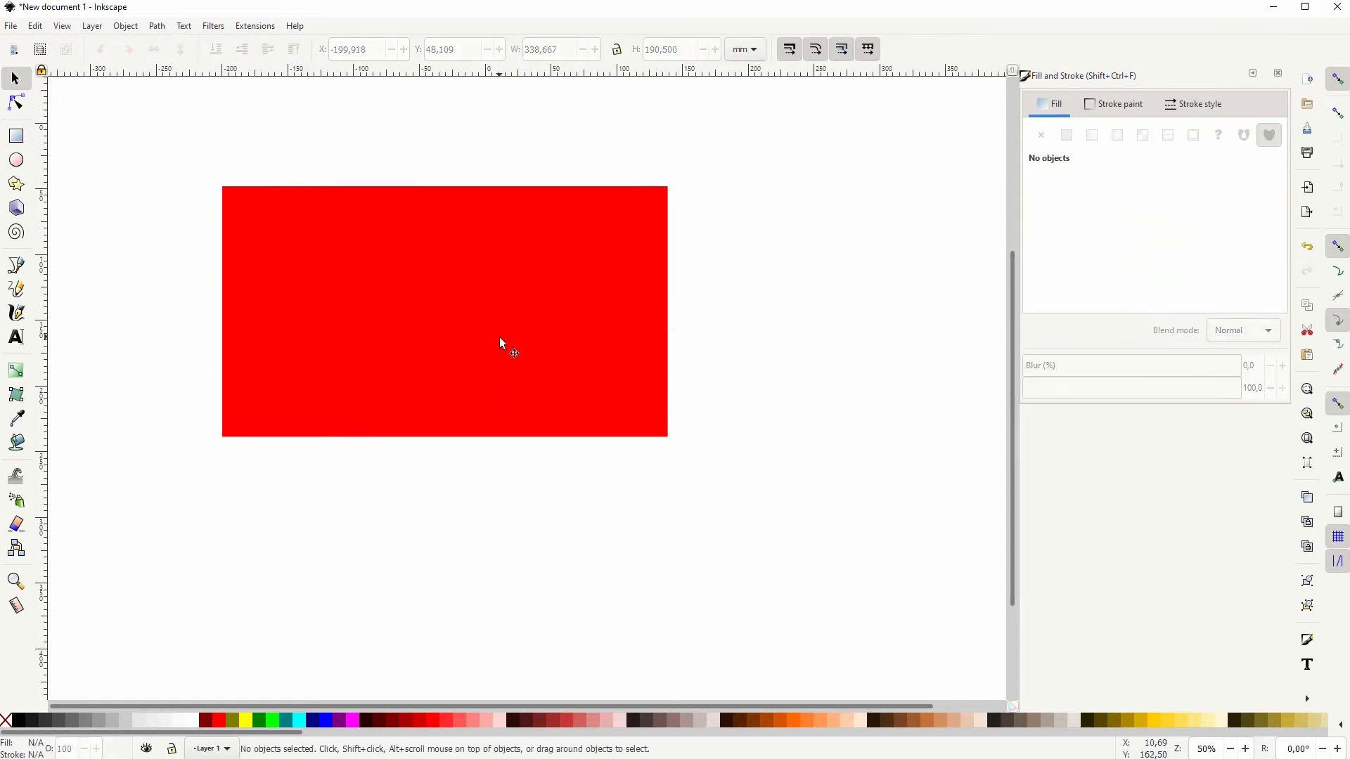
- Duplicate the red rectangle and move the two copies apart so they lie side by side without overlapping
click(481, 344)
right_click(478, 288)
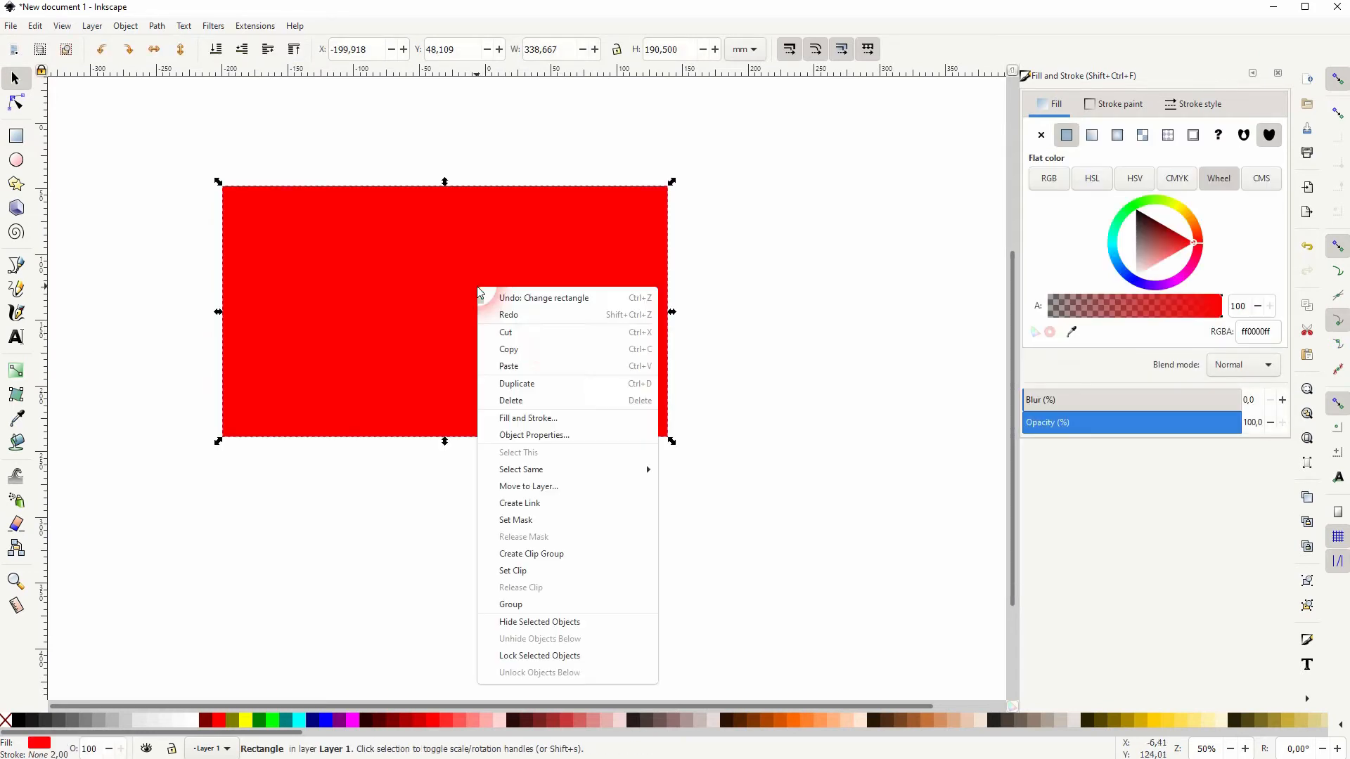
click(568, 387)
drag(427, 369, 291, 567)
drag(644, 506, 659, 449)
click(798, 437)
drag(472, 277, 679, 441)
click(656, 217)
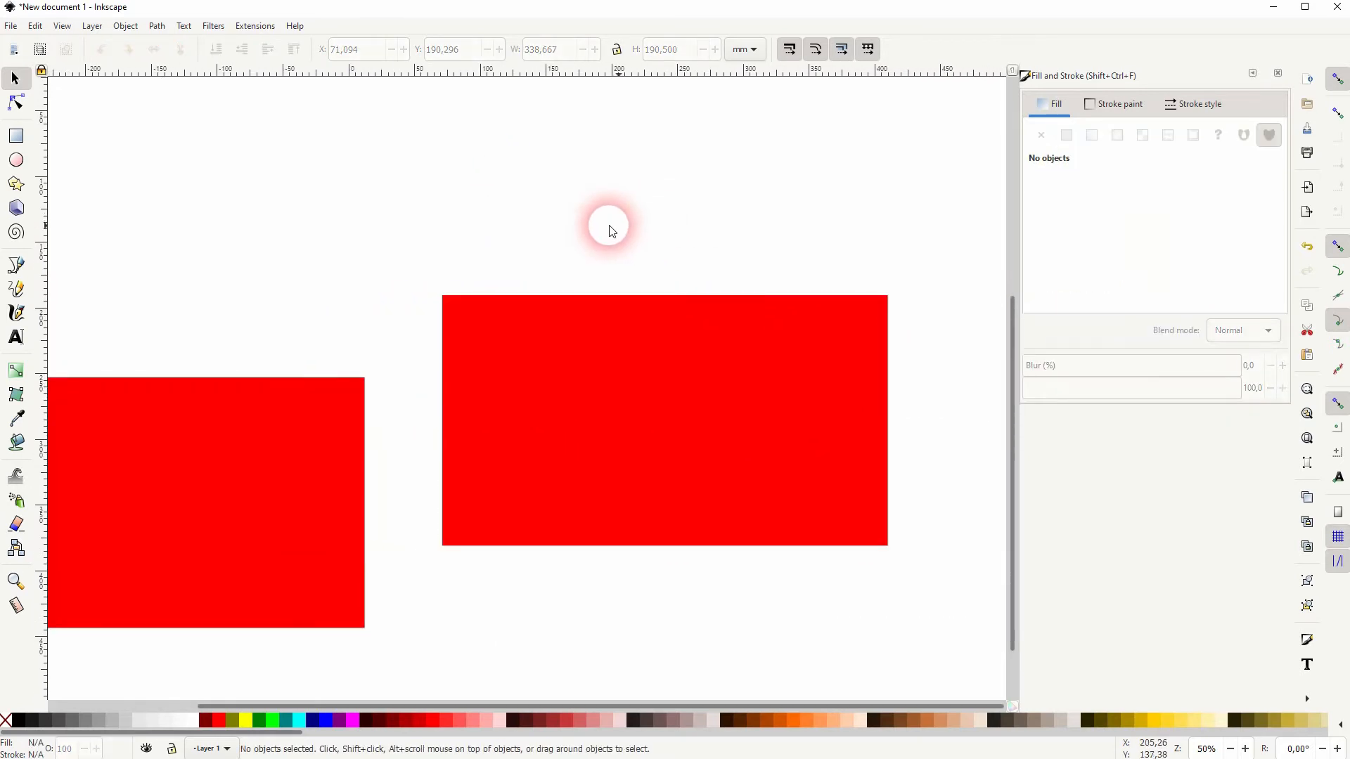
- Add the text "Thumbnail" near the upper edge of the right-hand rectangle and enlarge it to about 205 mm wide
click(15, 337)
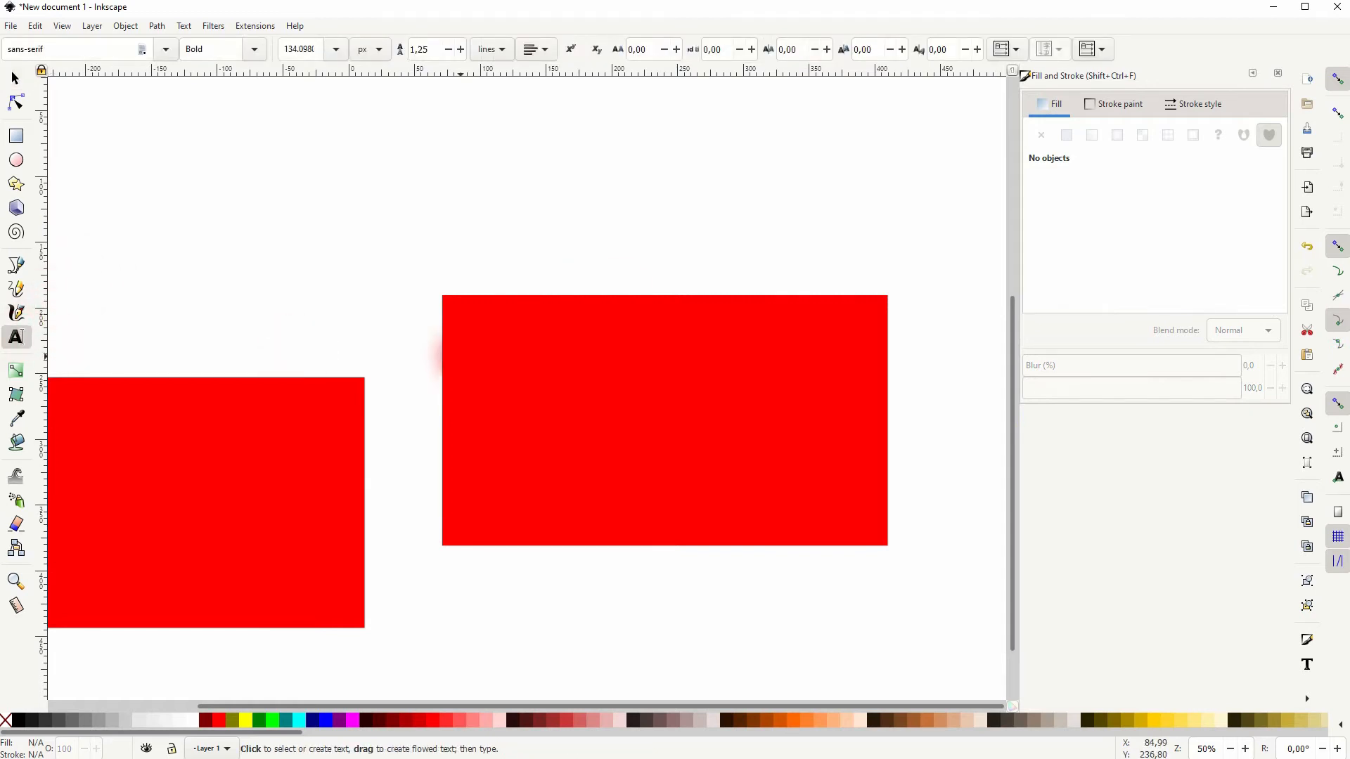
click(491, 342)
text(Thumbnail)
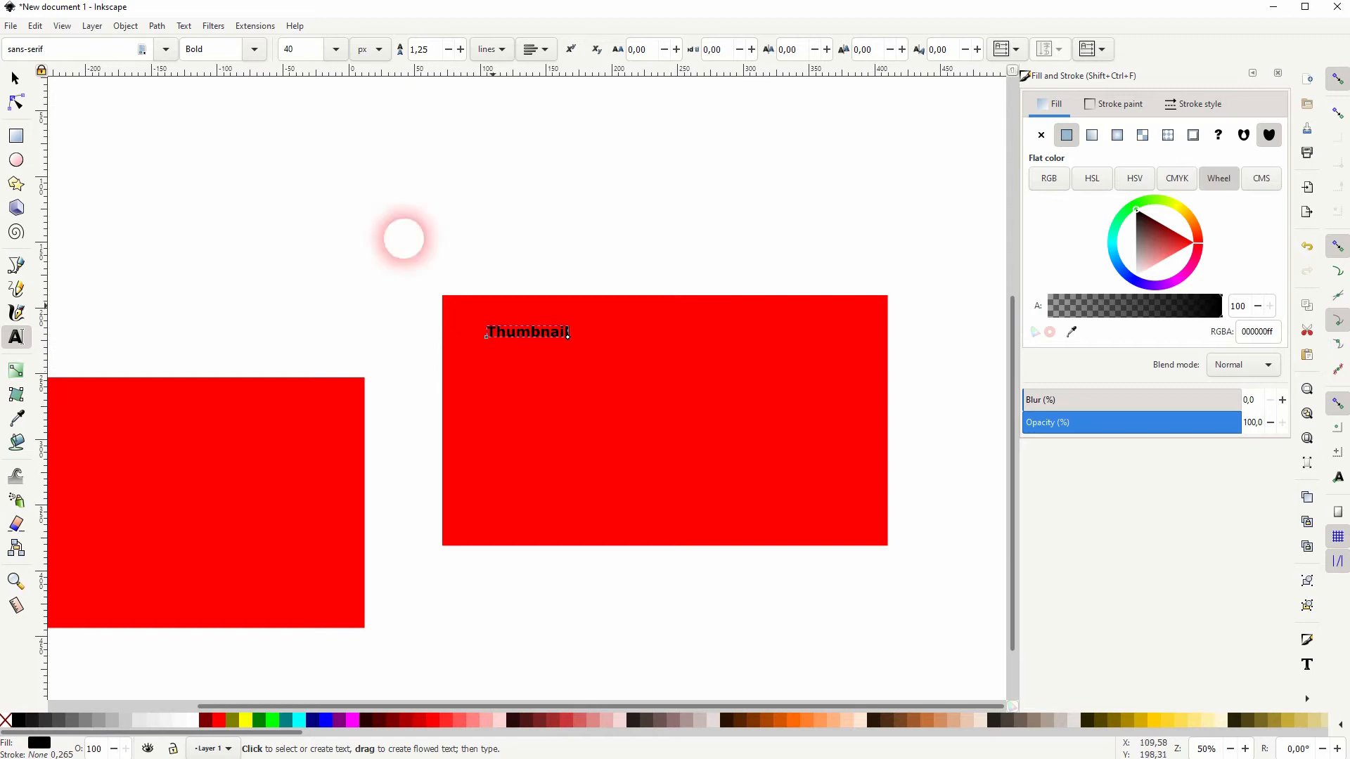
click(15, 78)
drag(573, 342, 761, 365)
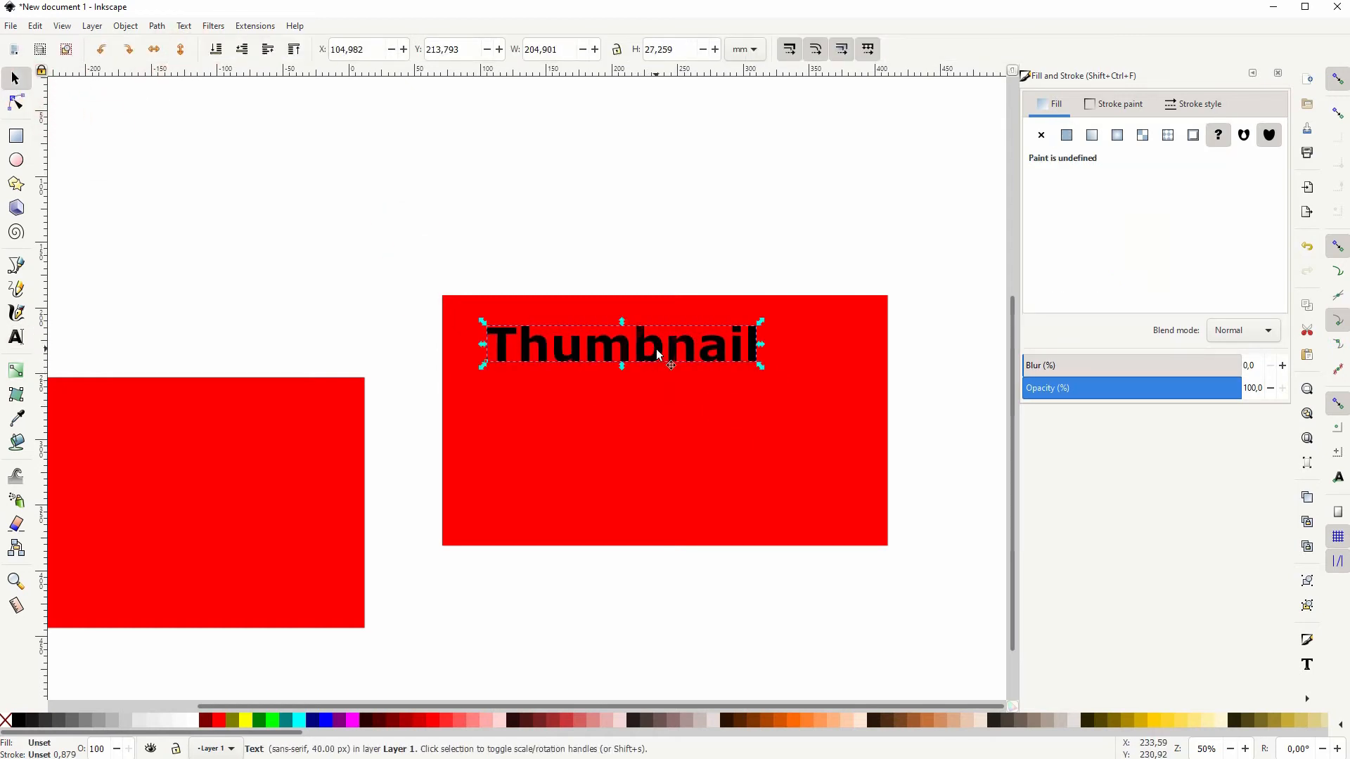
- Give the "Thumbnail" text a flat white fill (ffffffff) and deselect it
click(1112, 105)
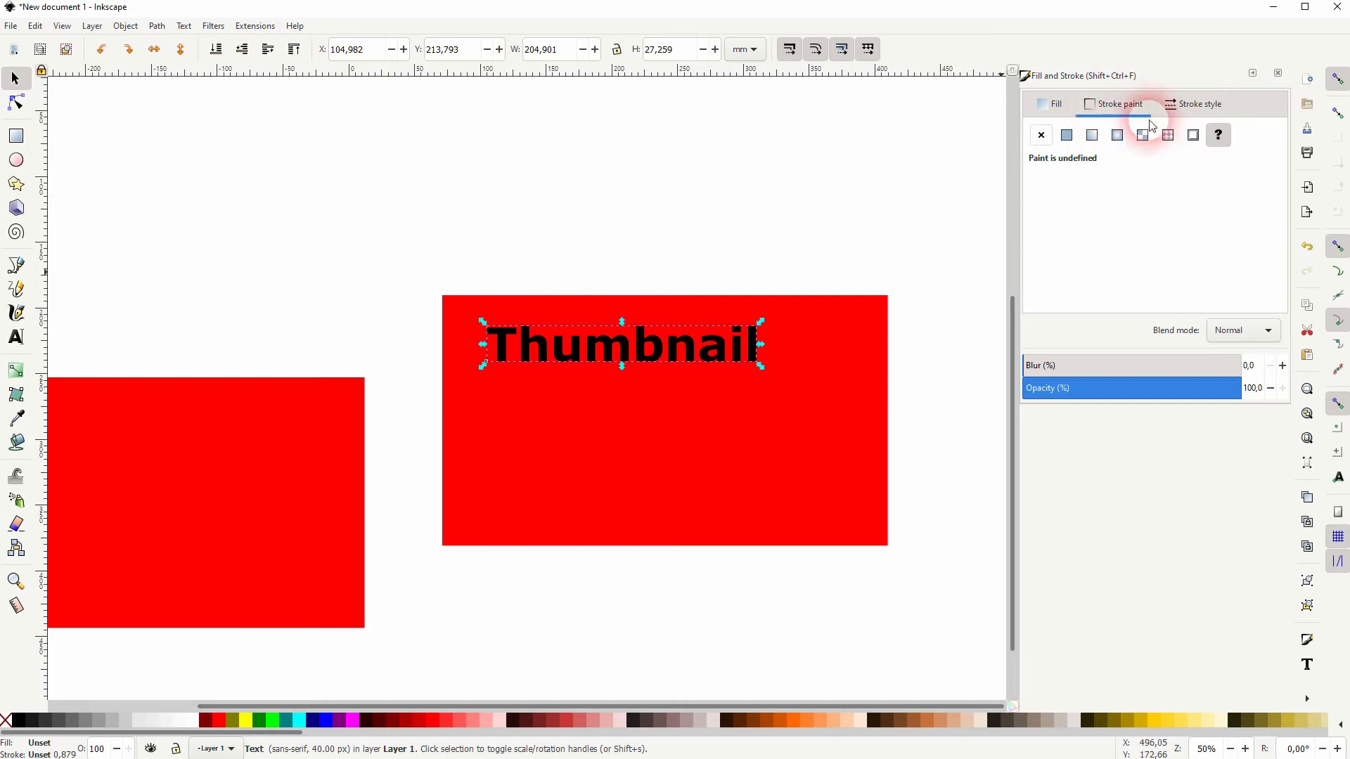
click(1071, 106)
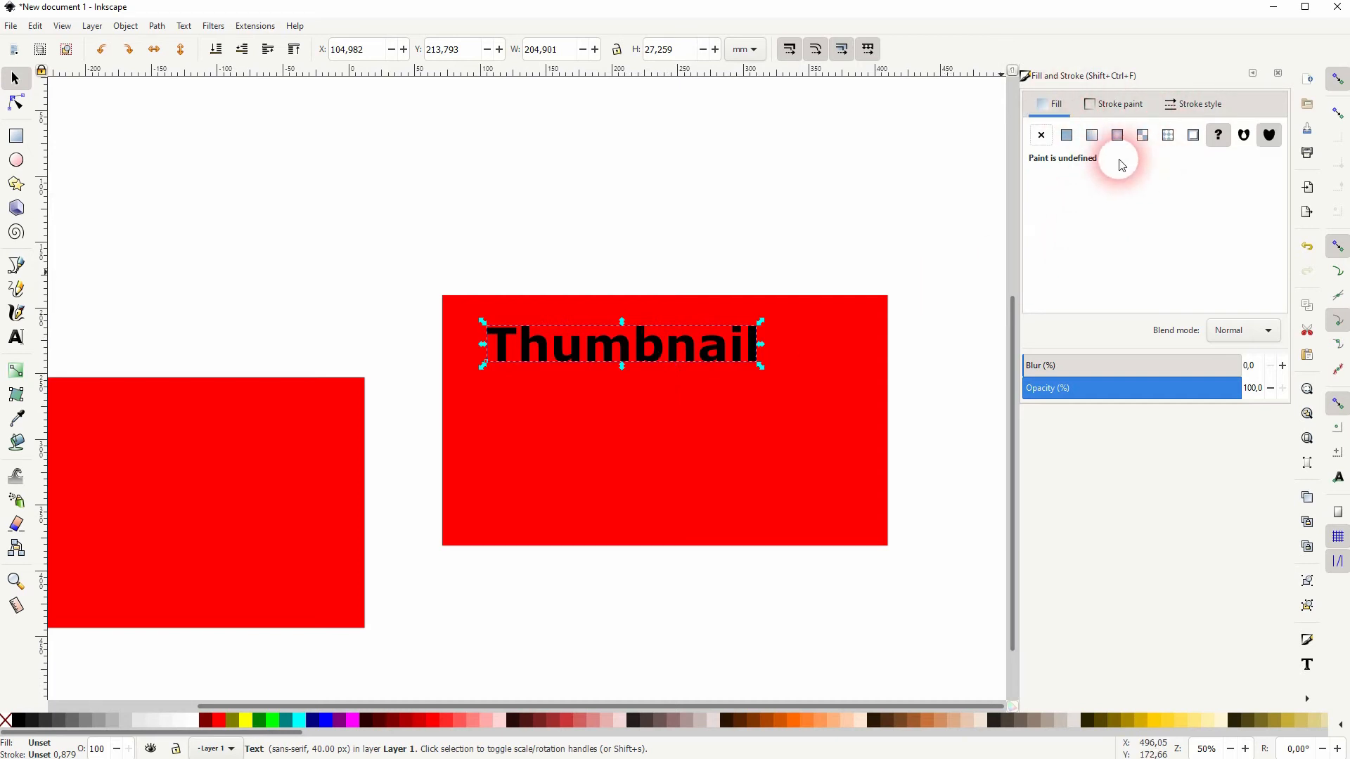
click(1067, 135)
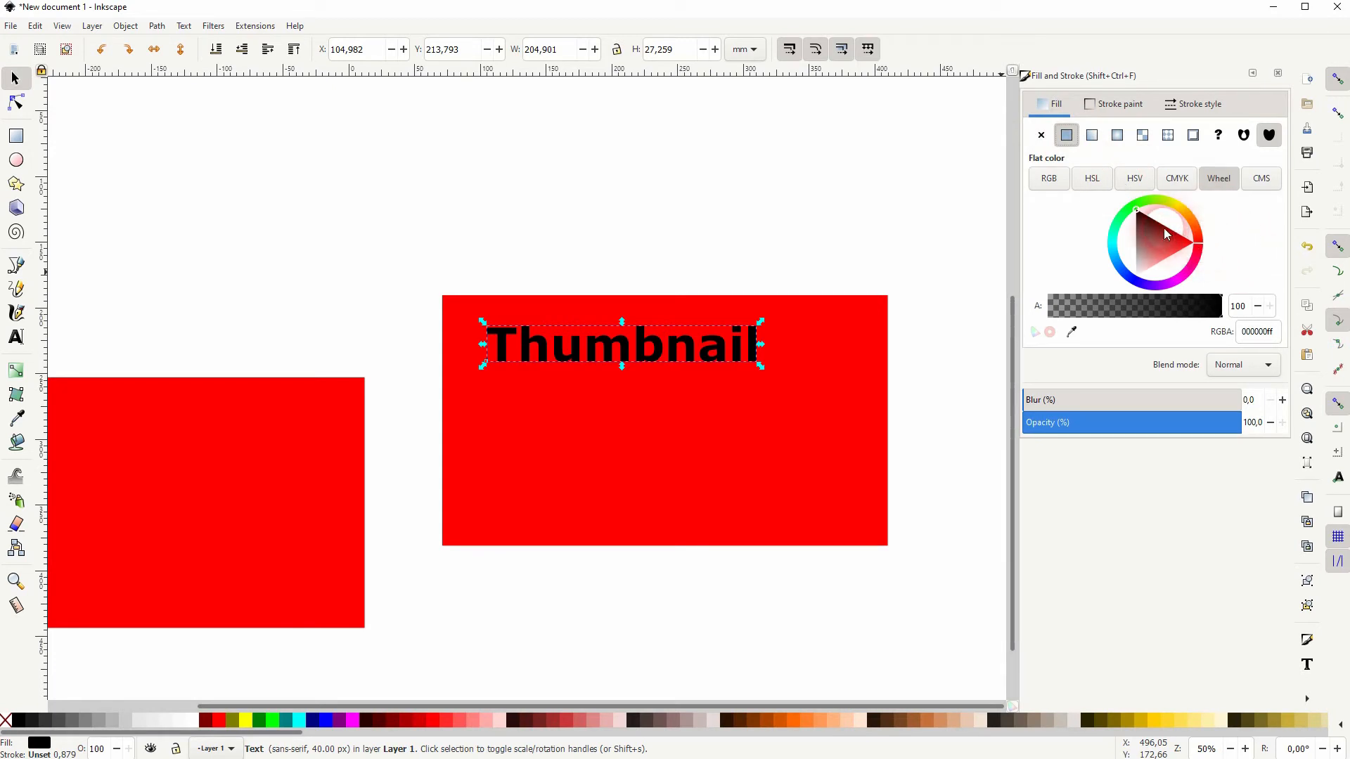
mouse_move(1140, 217)
mouse_down()
mouse_move(1201, 243)
mouse_move(1135, 277)
mouse_up()
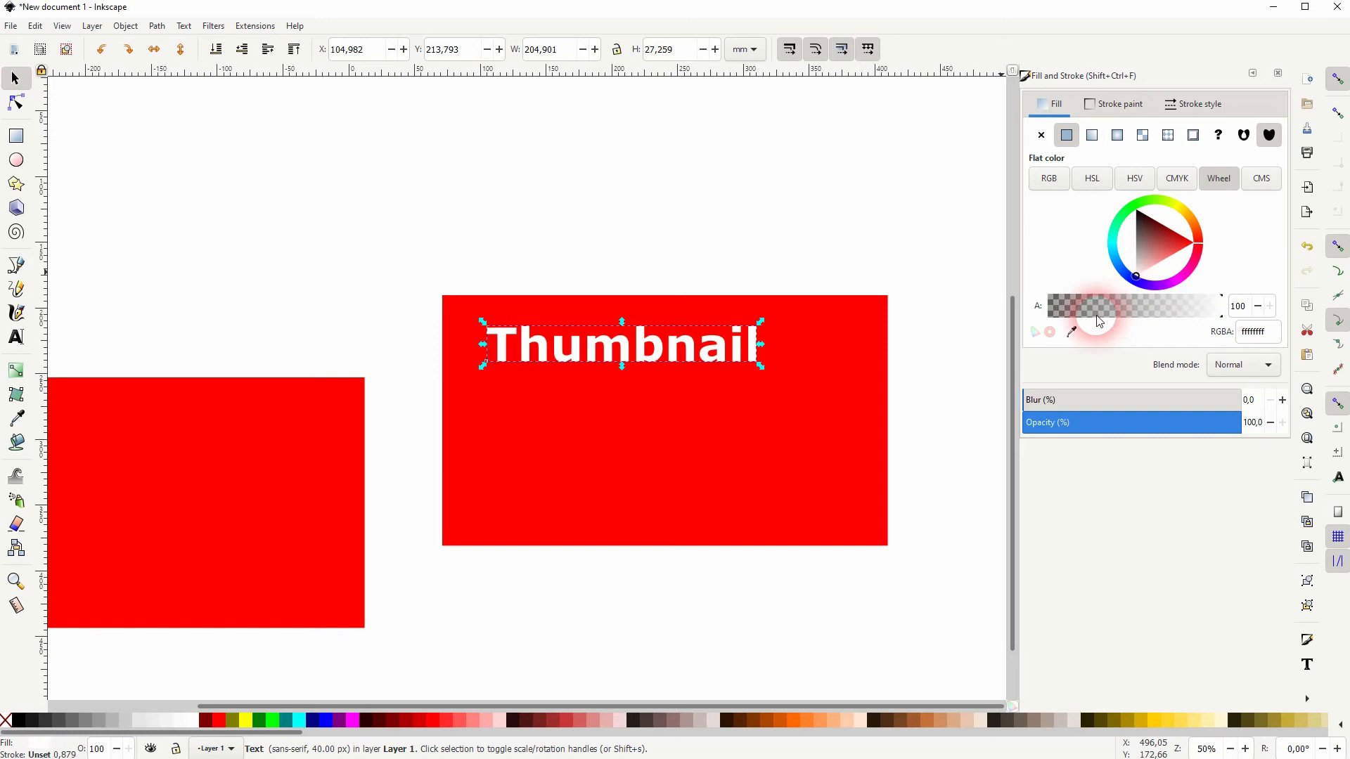
click(923, 218)
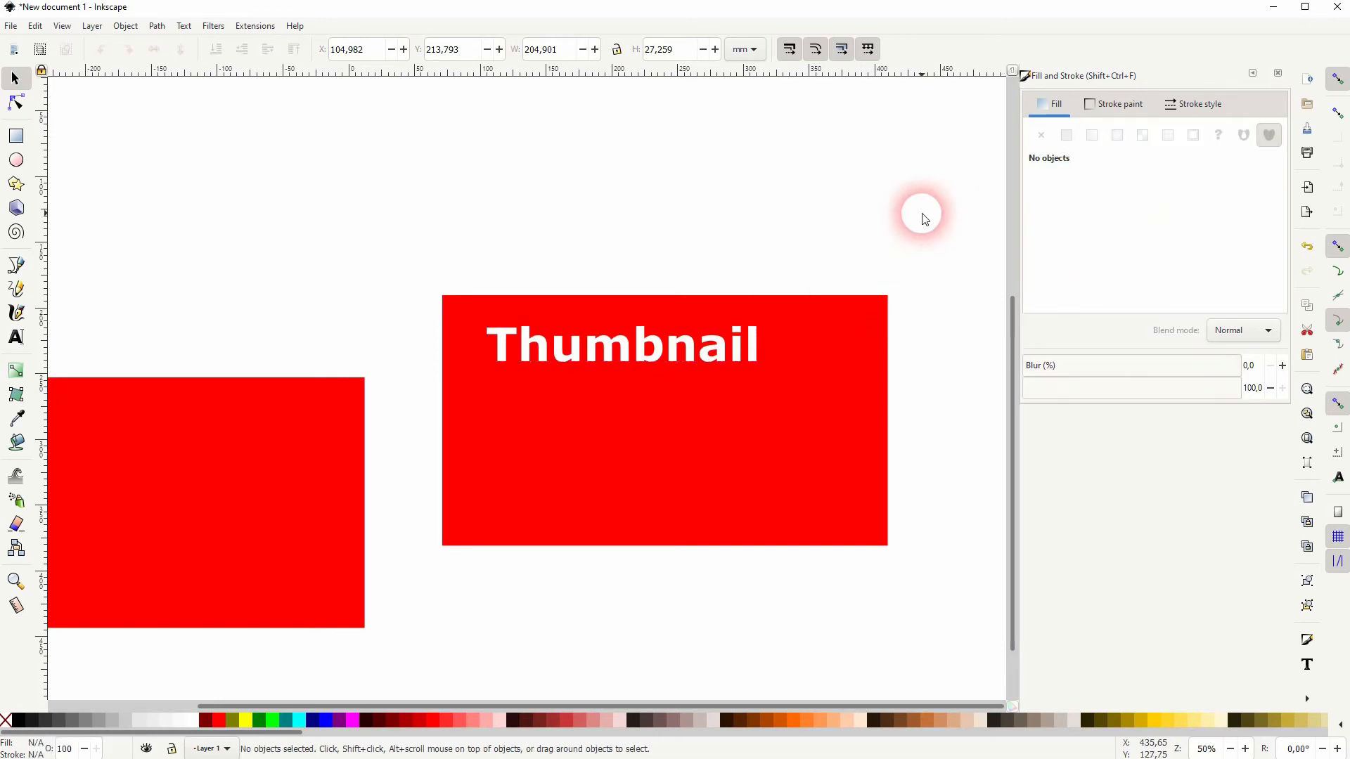
- Draw a bright green circle about 125 mm in diameter and move it over the lower-right corner of the thumbnail rectangle
click(16, 164)
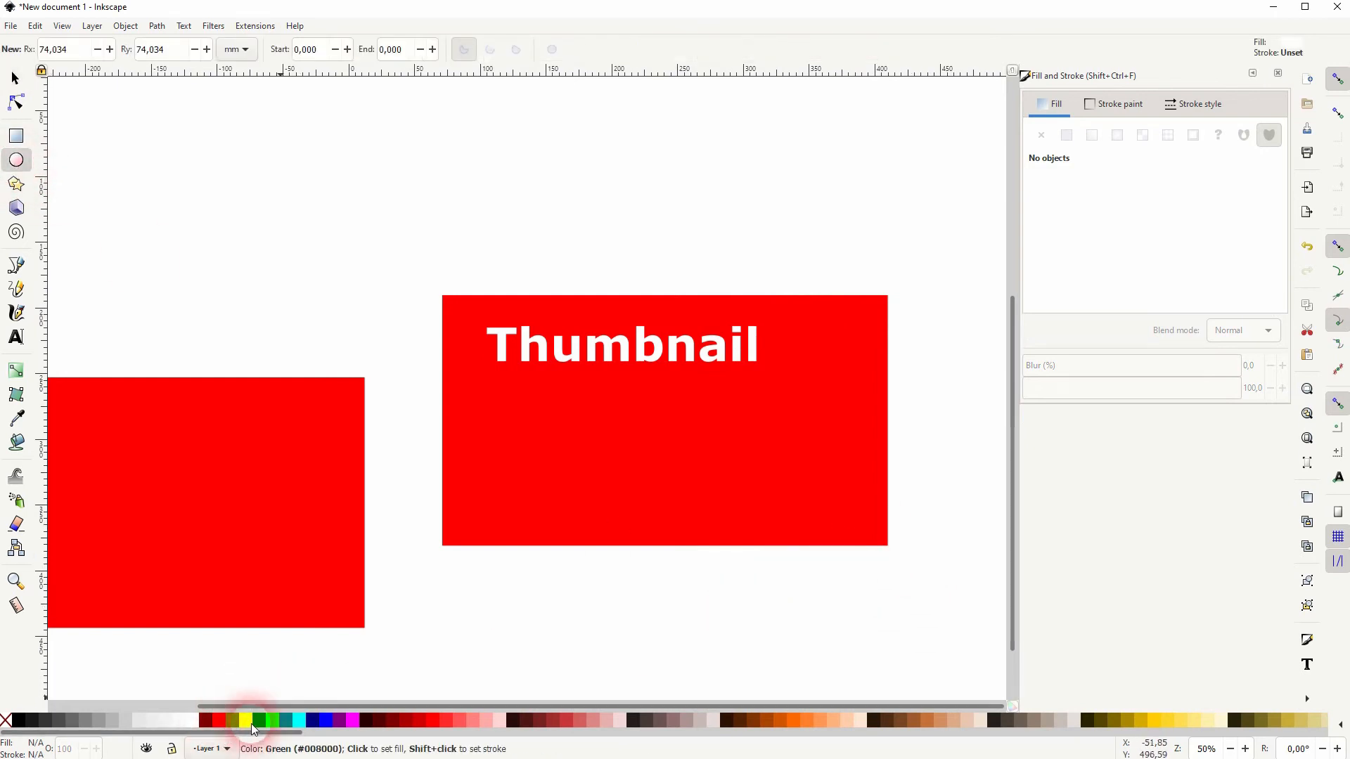
click(273, 720)
mouse_move(820, 485)
mouse_down()
mouse_move(940, 579)
mouse_move(980, 645)
mouse_up()
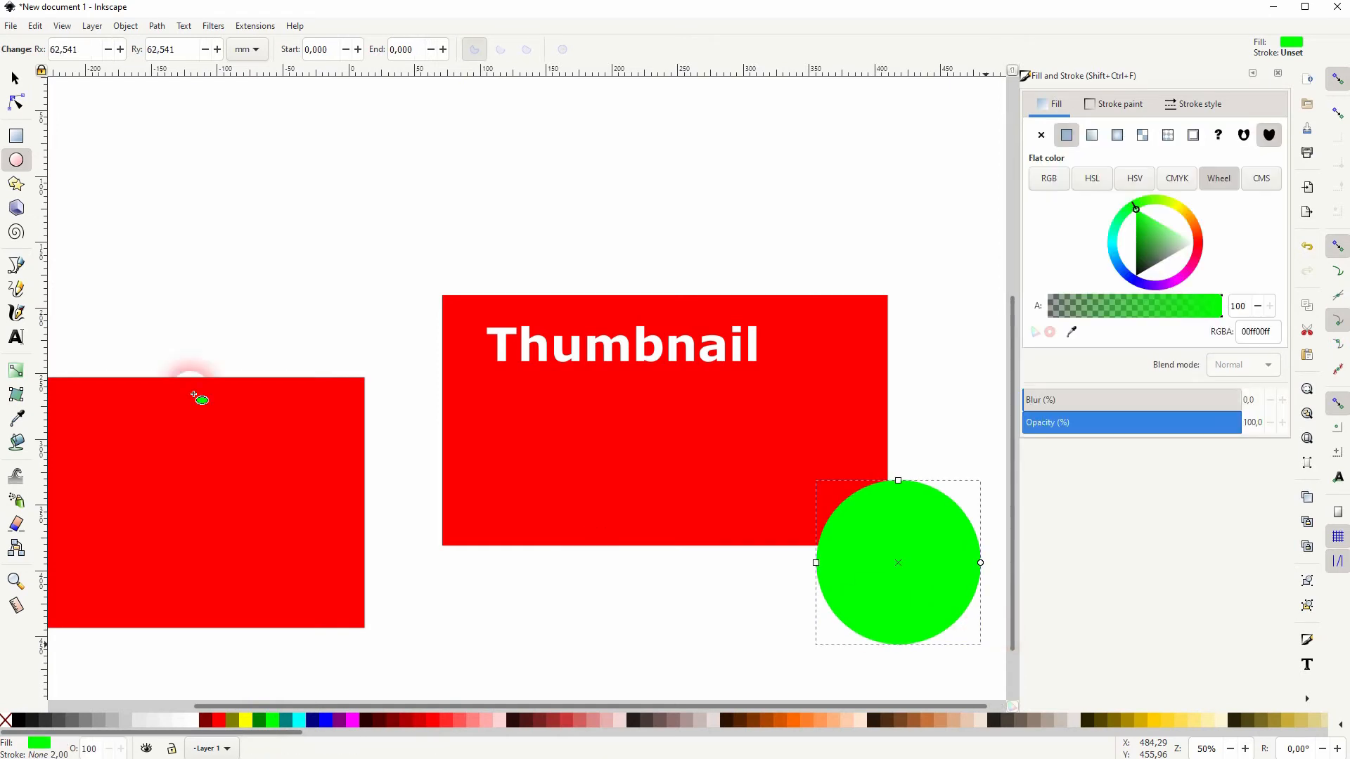
click(15, 77)
mouse_move(907, 548)
mouse_down()
mouse_move(752, 436)
mouse_move(884, 534)
mouse_up()
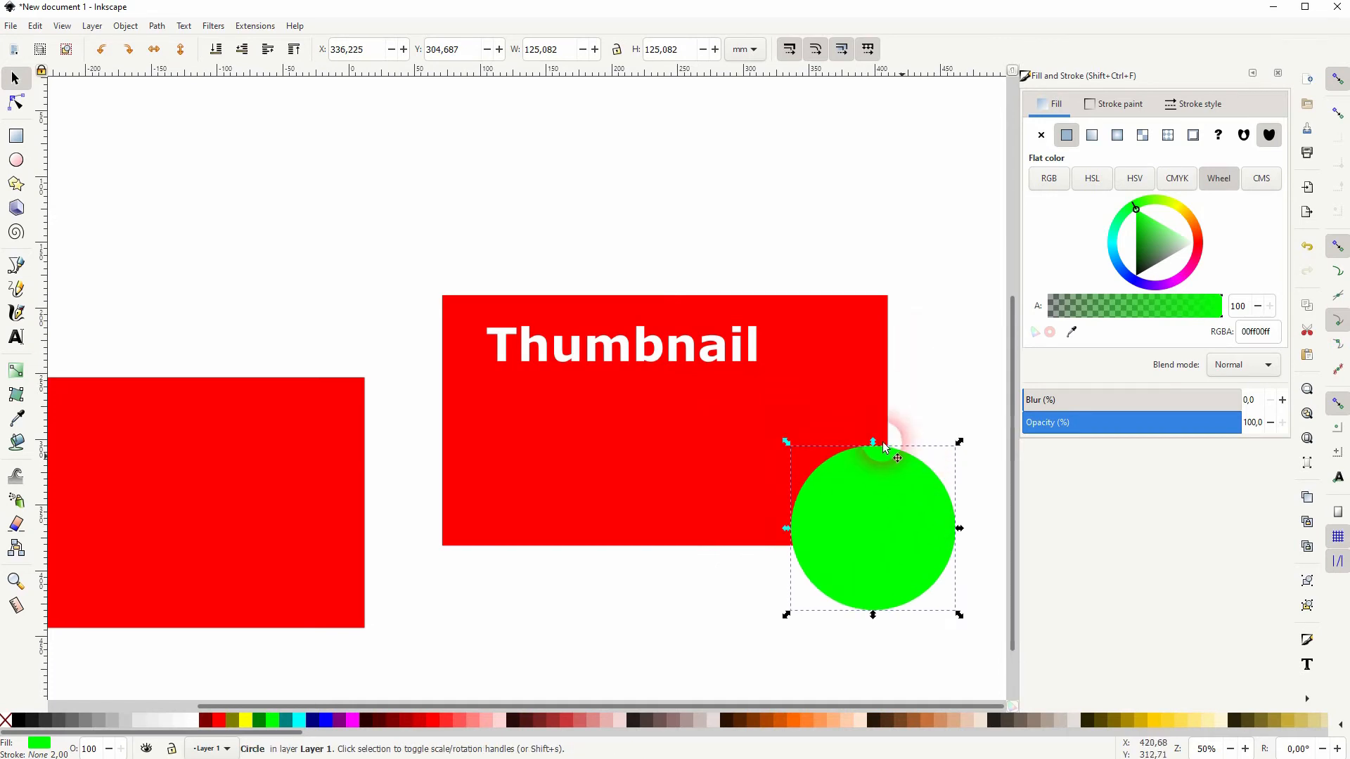
- Divide the thumbnail rectangle with the green circle, move the resulting corner piece away, and undo the move
shift+click(535, 461)
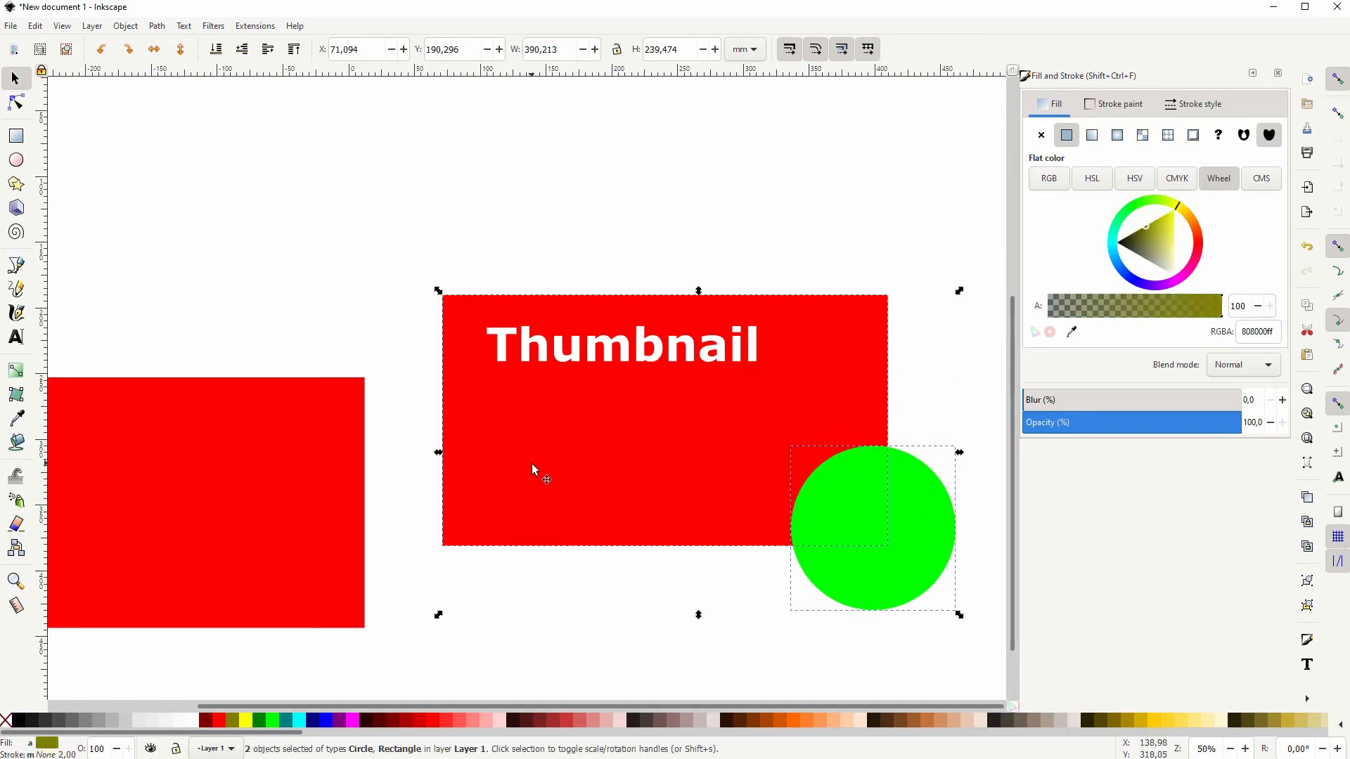
click(157, 25)
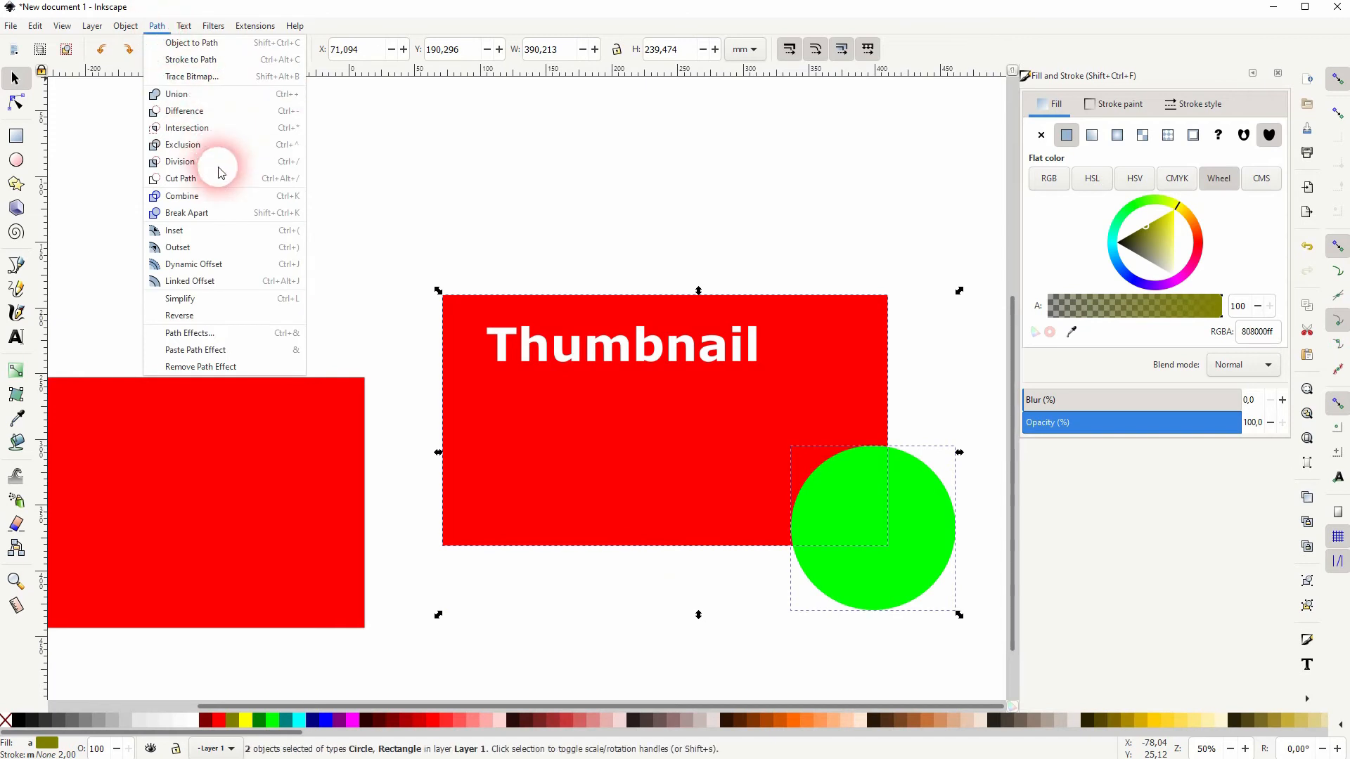
click(226, 180)
click(717, 590)
click(855, 498)
drag(852, 506, 891, 561)
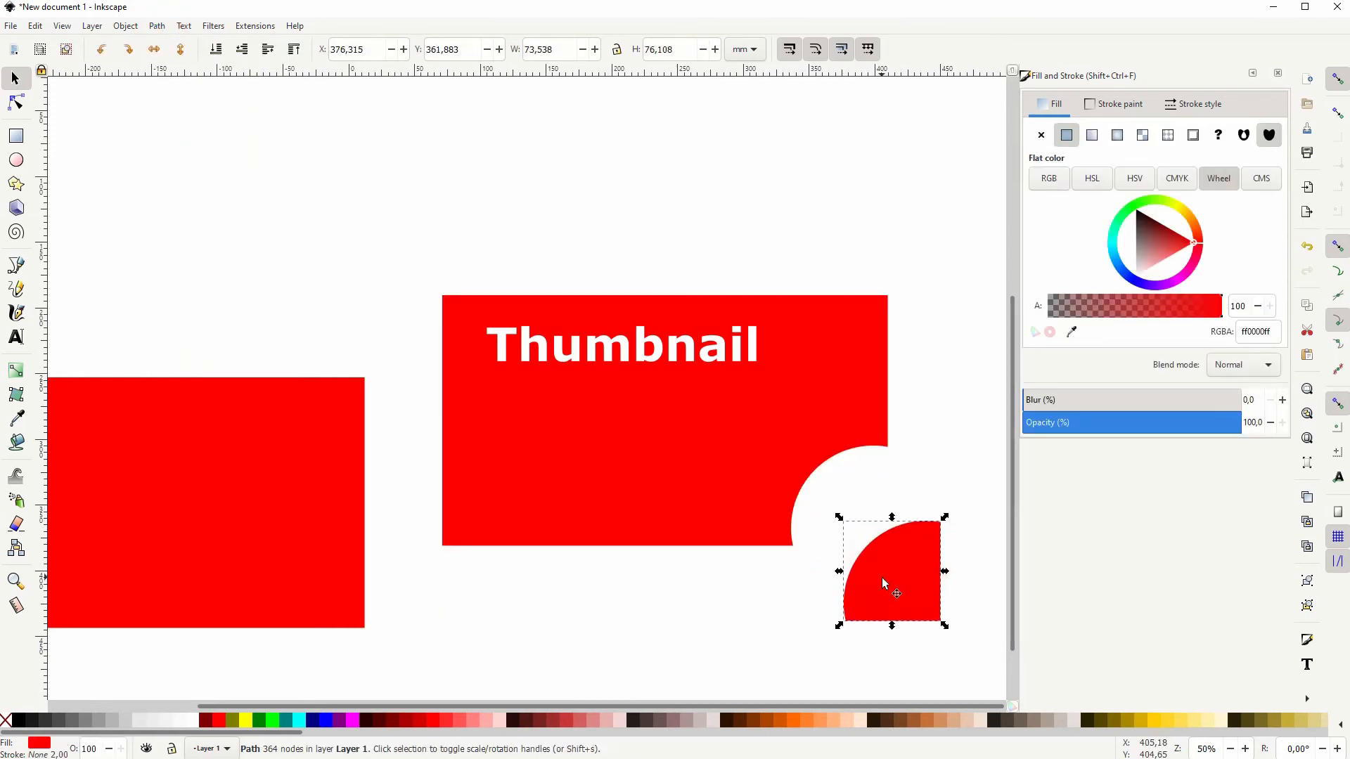
key(ctrl+z)
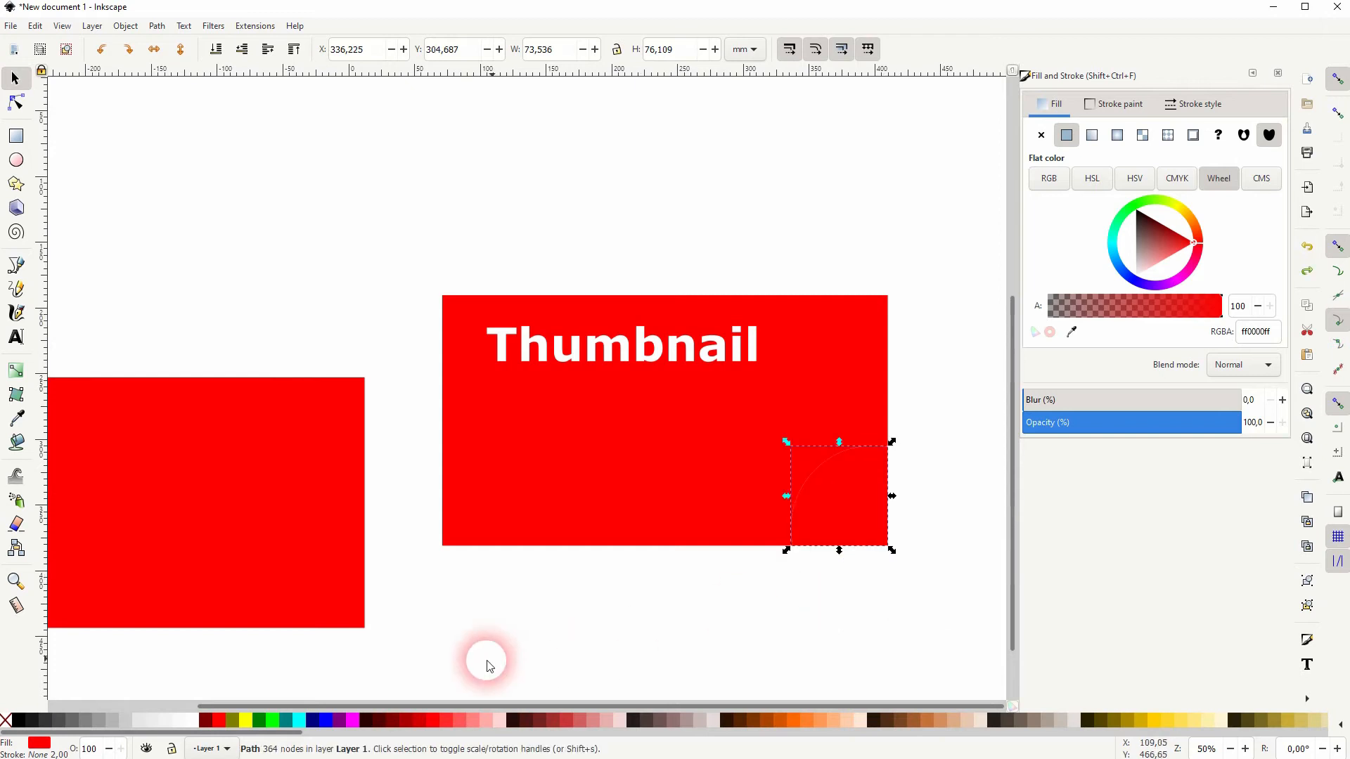
- Fill the divided corner piece with bright green, and undo both the fill and the division
click(270, 721)
click(708, 597)
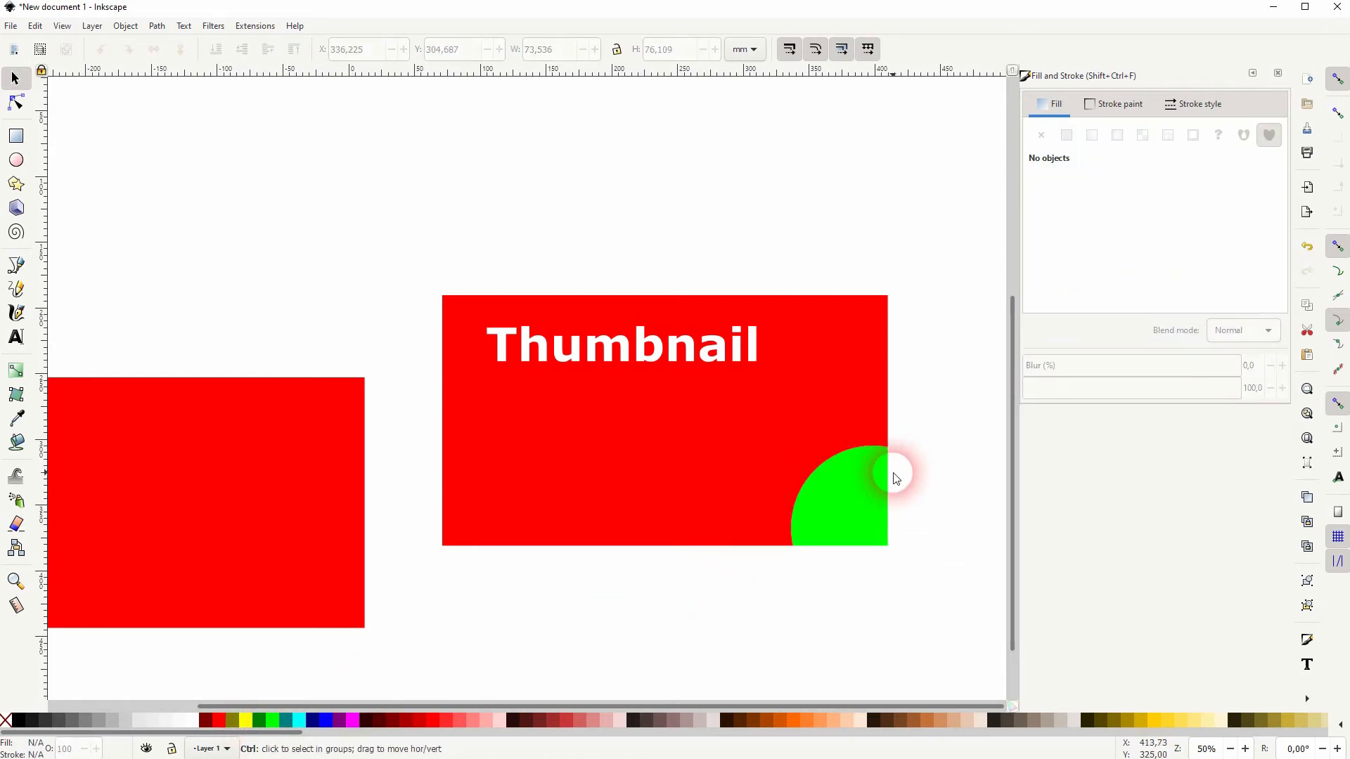
key(ctrl+z)
key(ctrl+z)
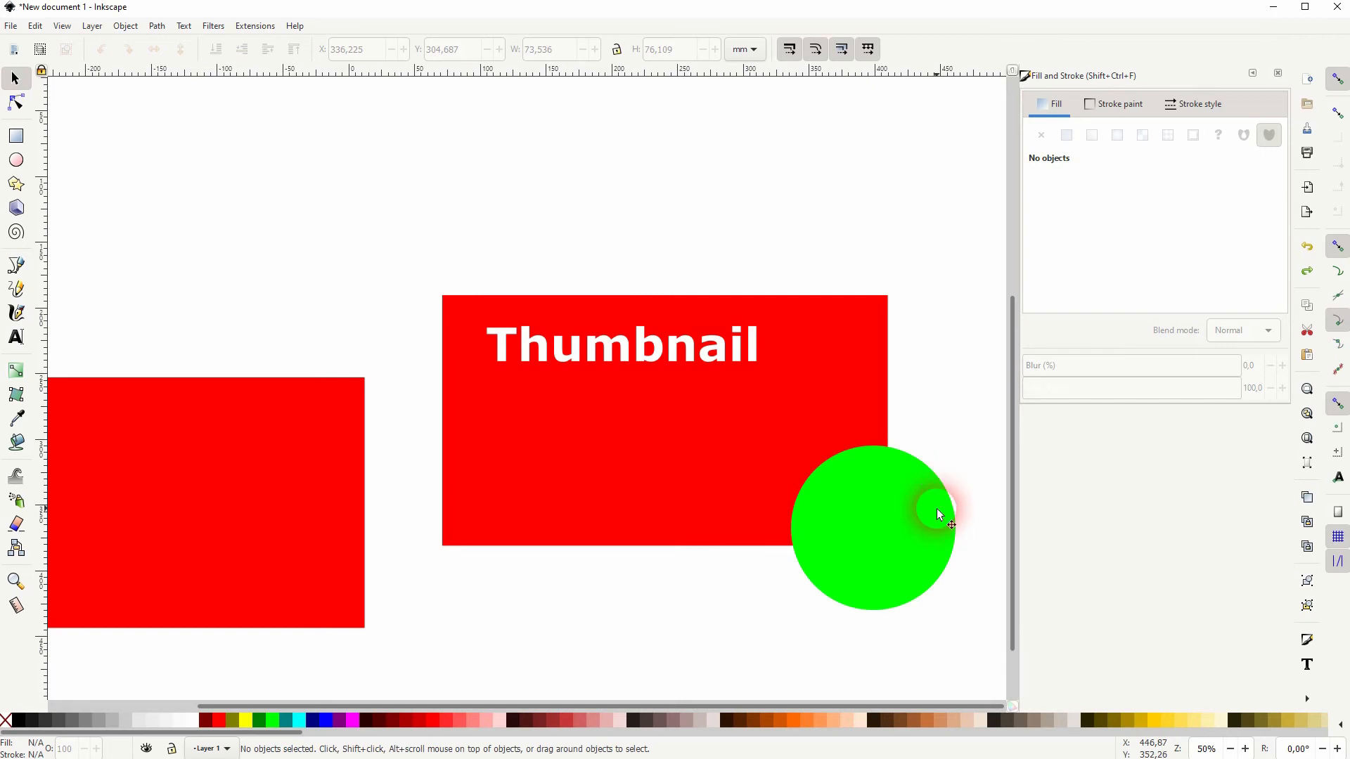
- Embed the night city photo about 384 × 257 mm over the plain red rectangle and lower it beneath all objects
click(521, 477)
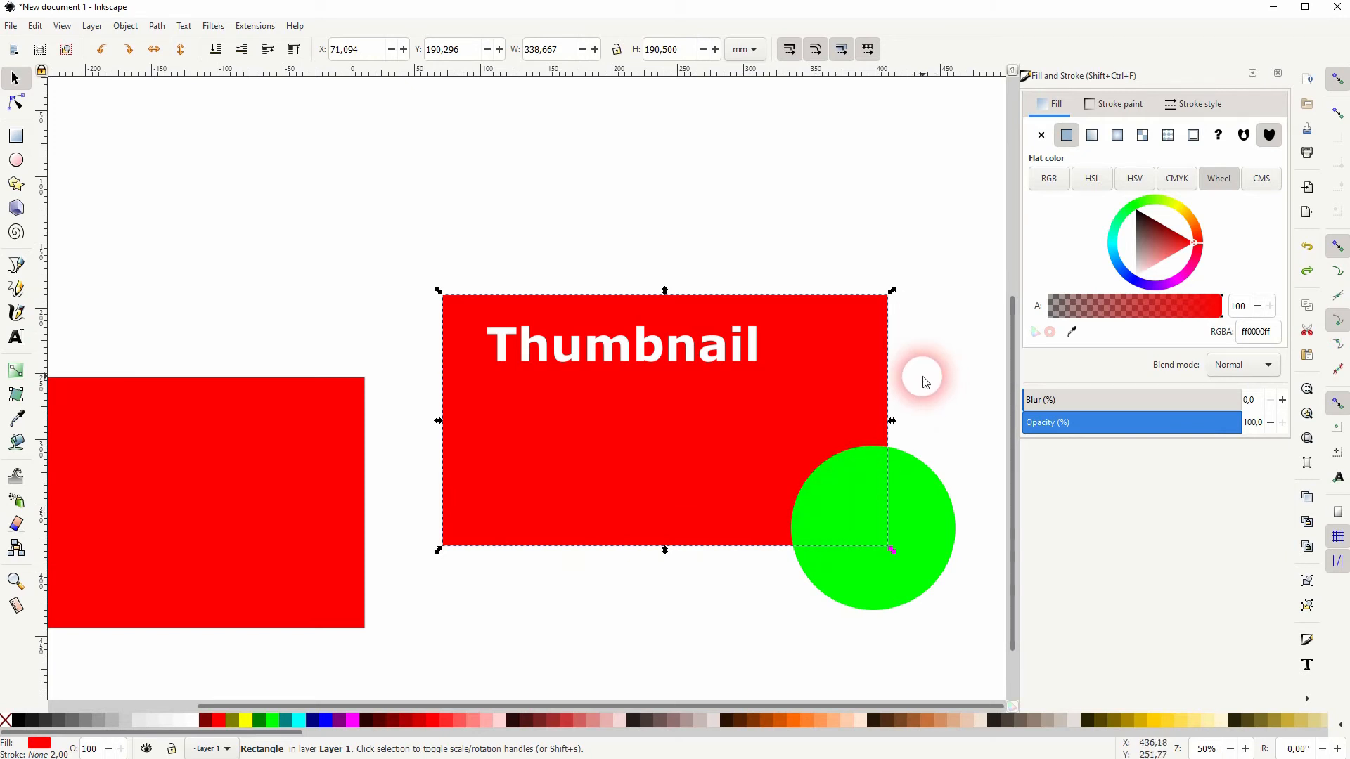
drag(590, 612, 699, 527)
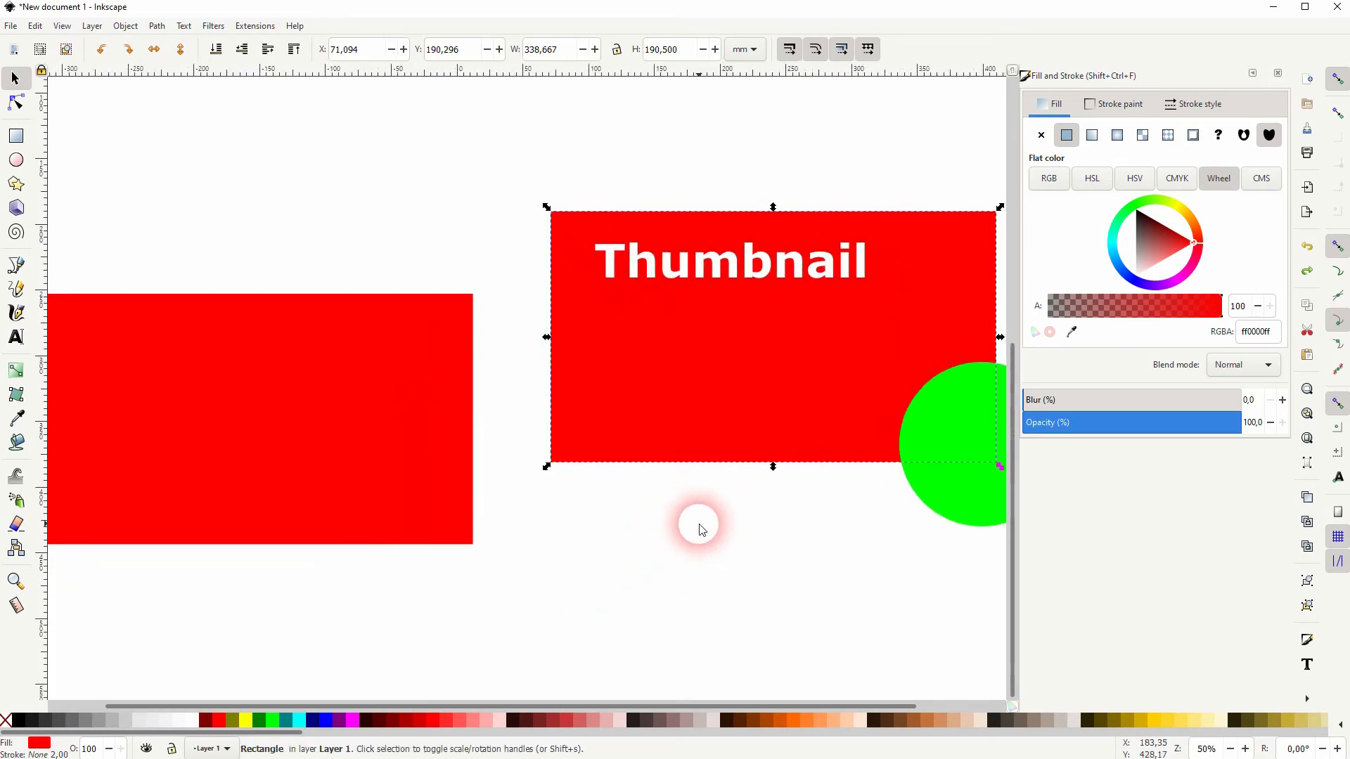
scroll(700, 527, down, 1)
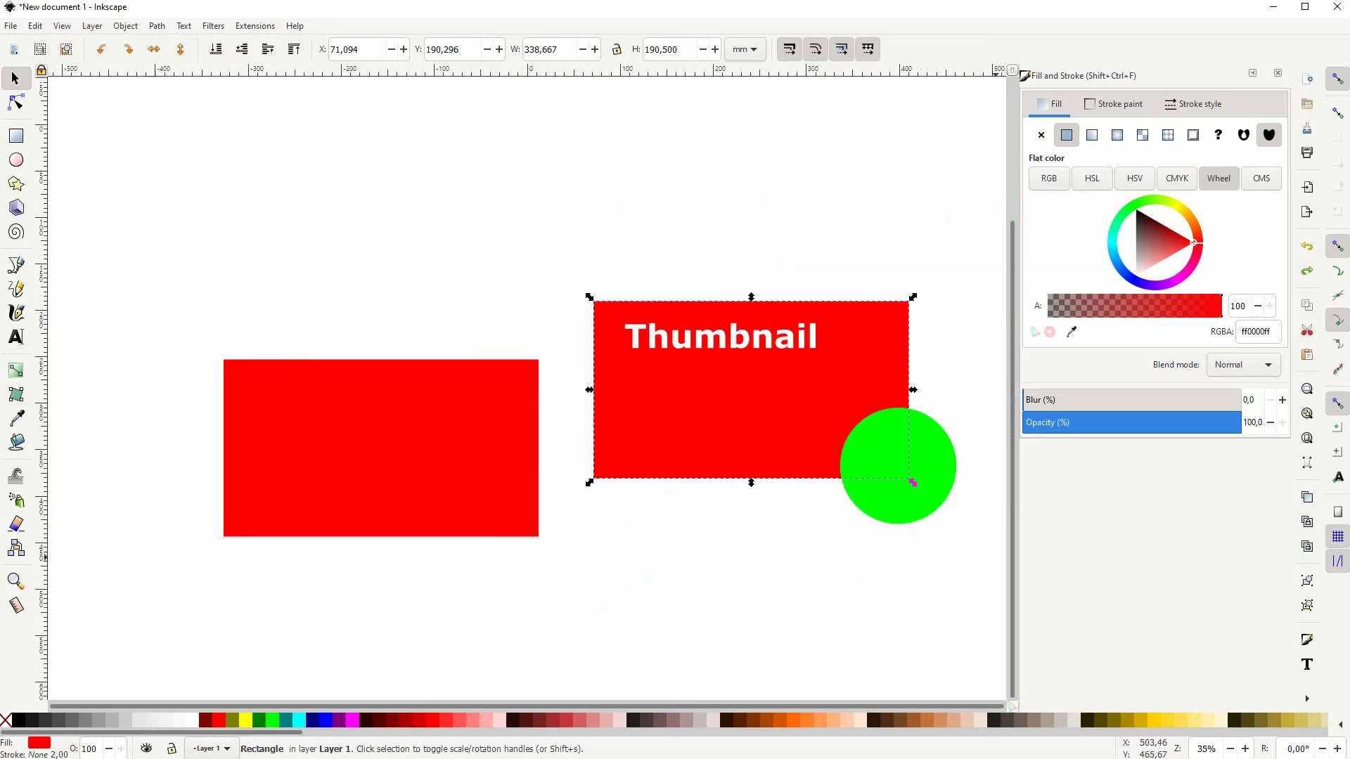
drag(493, 340, 370, 247)
click(760, 476)
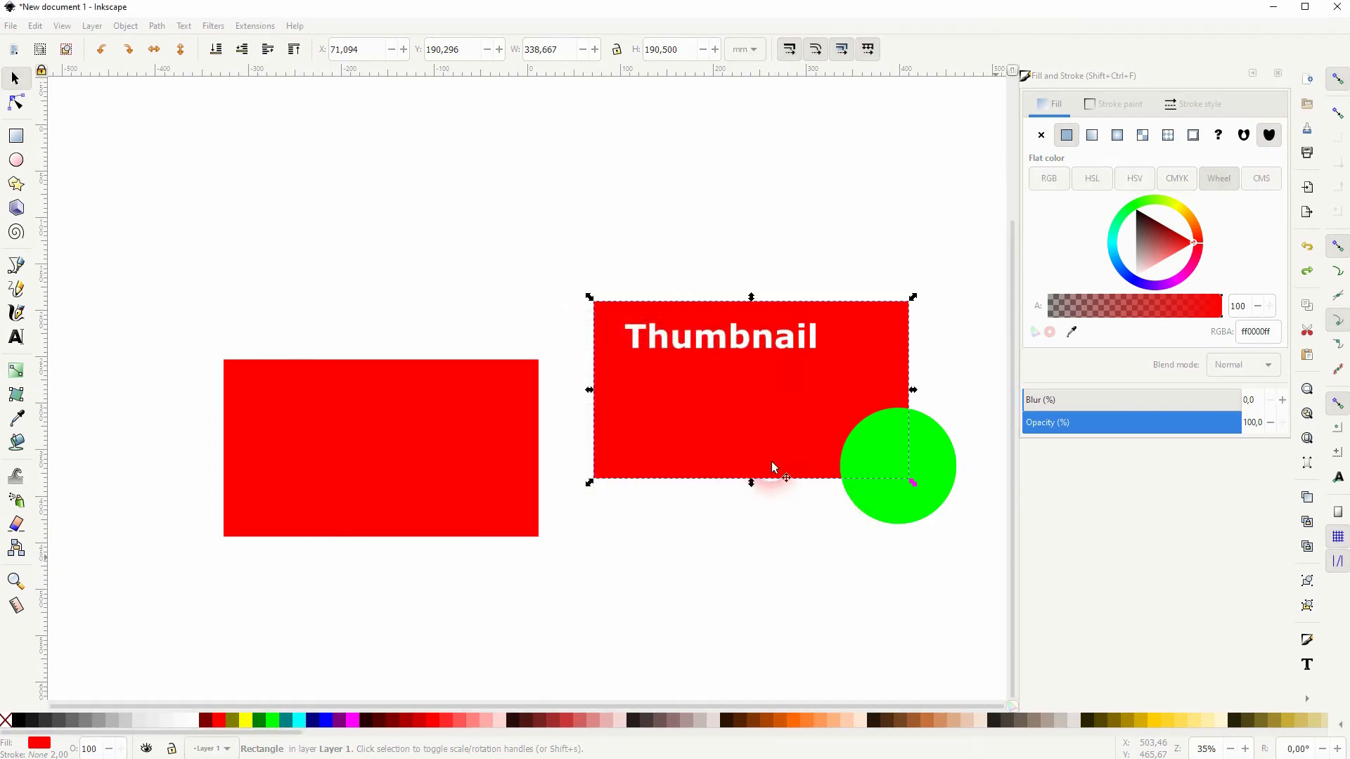
drag(530, 250, 601, 247)
drag(460, 263, 444, 445)
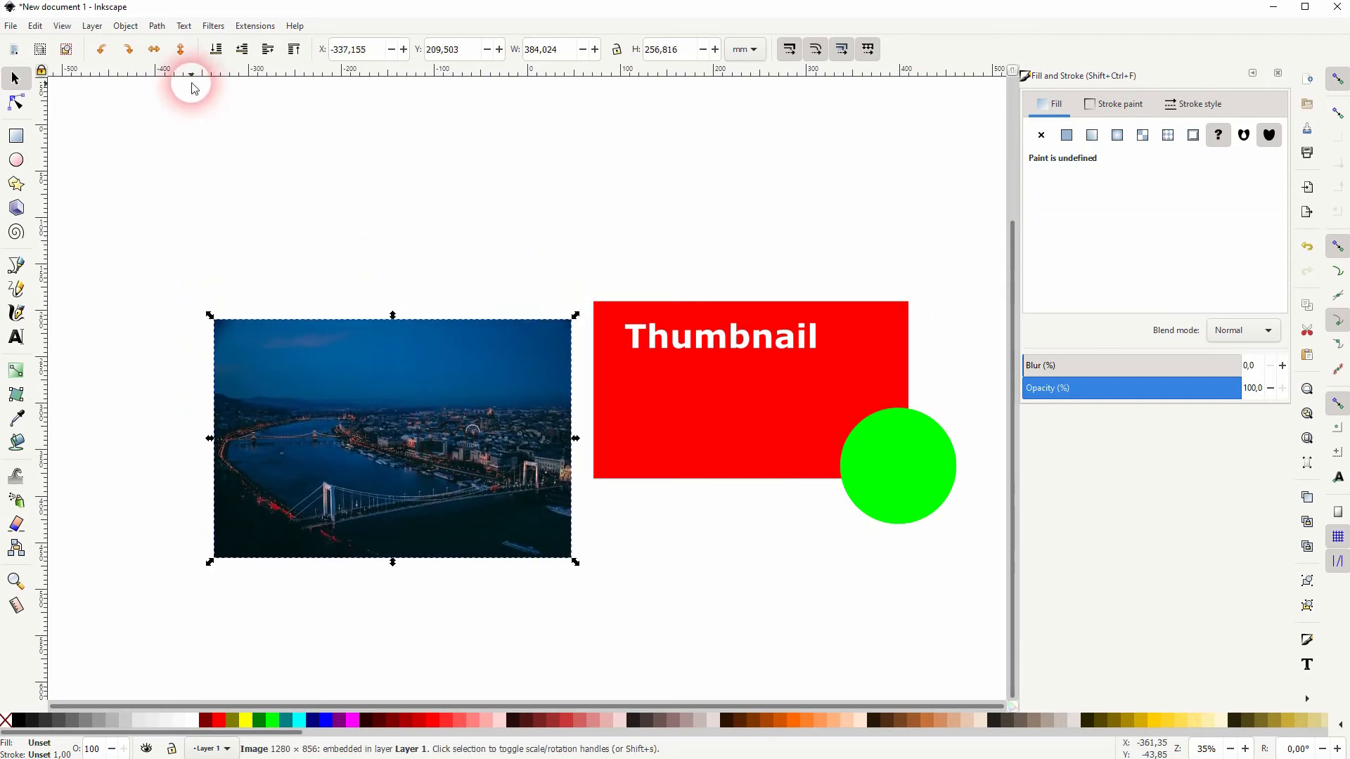
click(216, 49)
click(729, 624)
- Position the plain red rectangle within the photo using temporarily reduced opacity, and restore its opacity to 100%
click(411, 476)
click(1069, 378)
click(1117, 422)
drag(391, 463, 403, 476)
drag(1154, 421, 1292, 431)
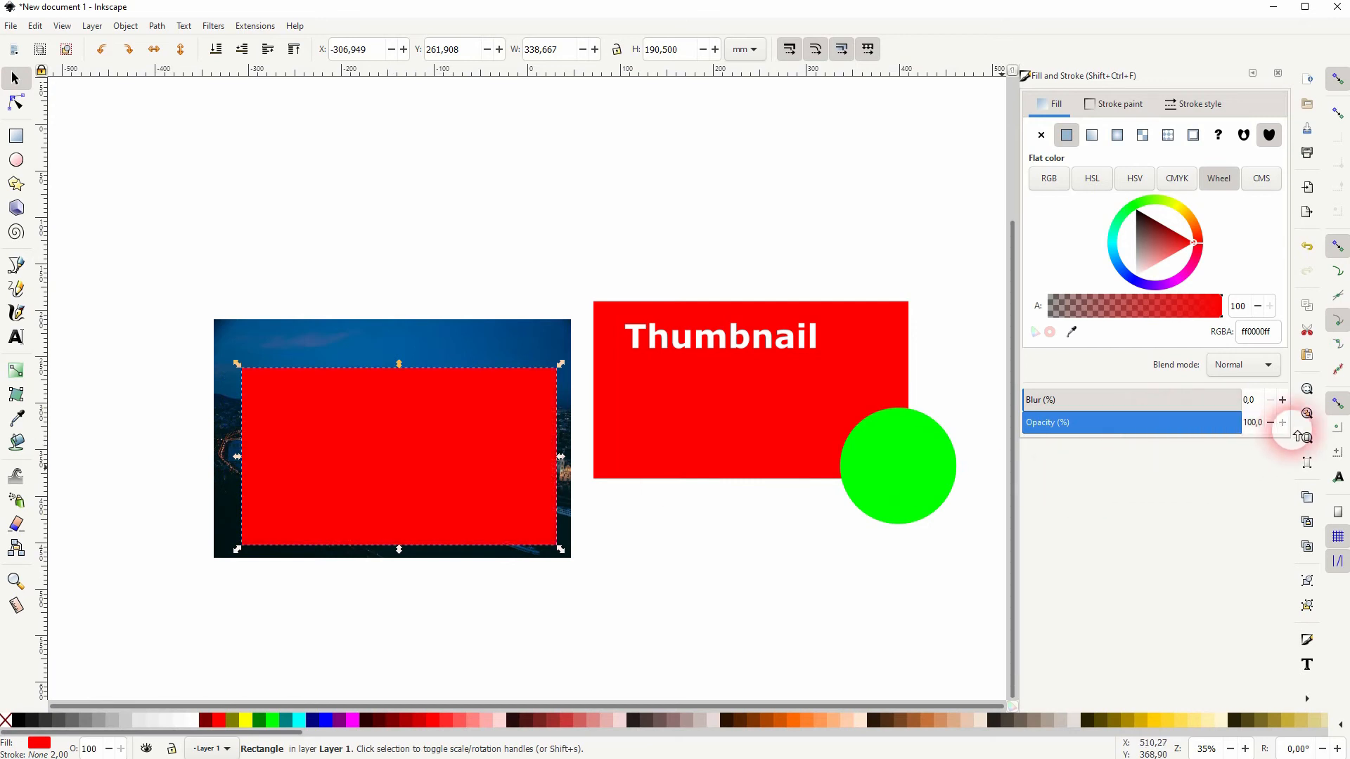
- Clip the night city photo to the plain red rectangle and substitute it for the thumbnail's red background, behind the text and green circle
shift+click(301, 337)
right_click(397, 325)
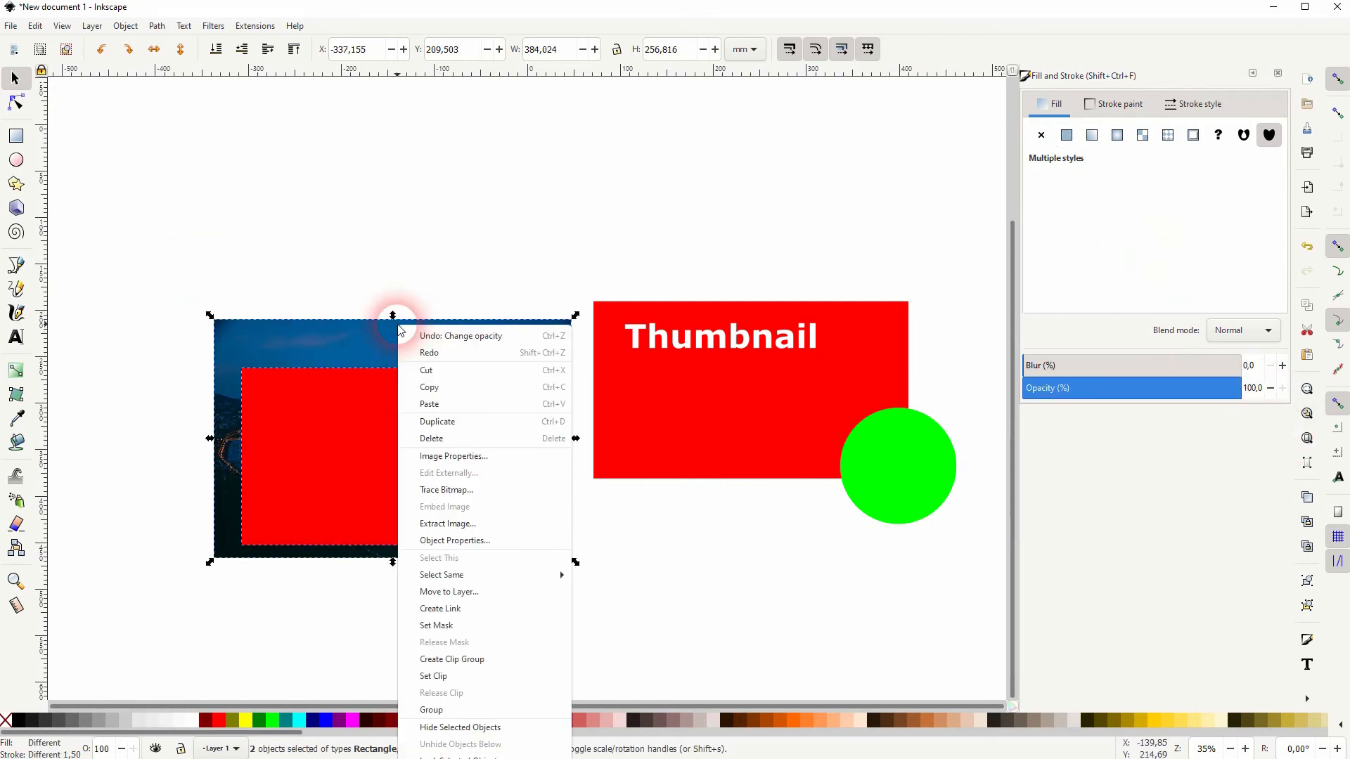
click(515, 676)
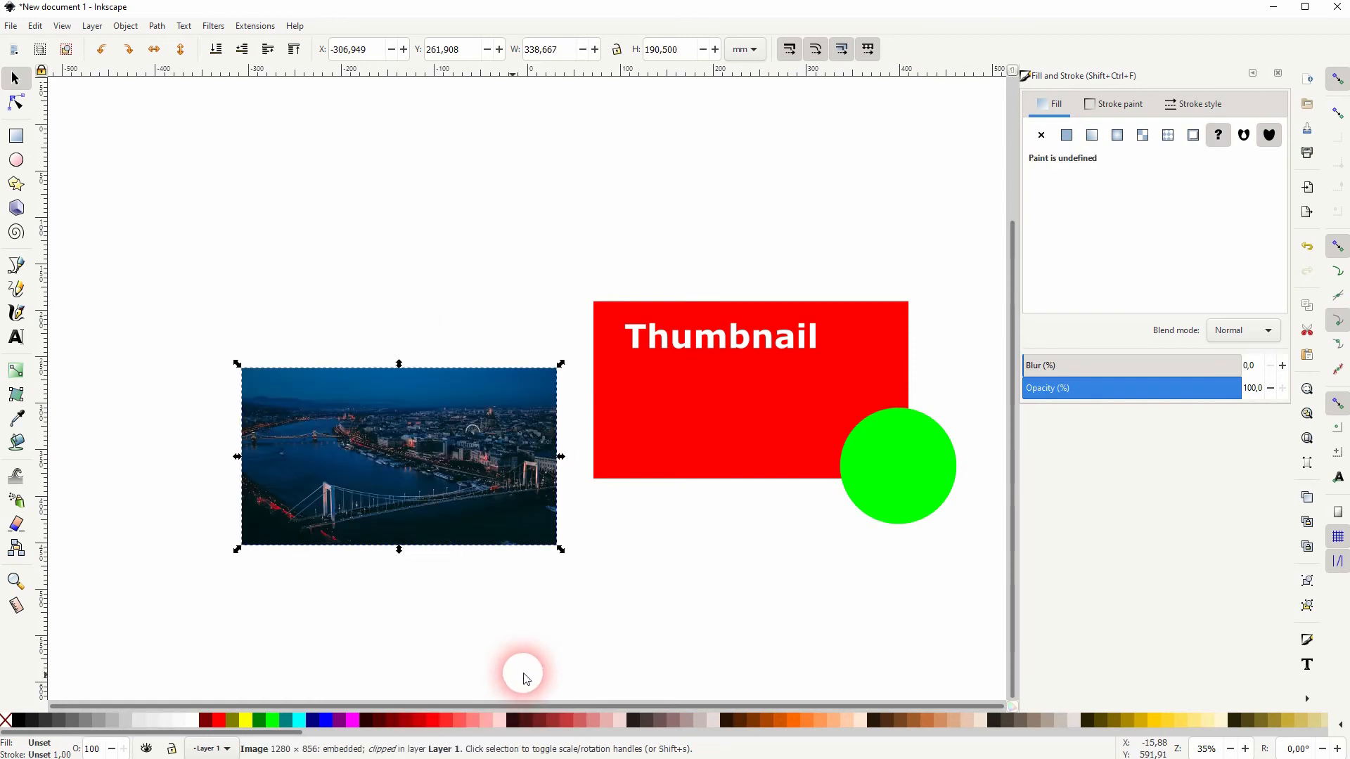
drag(322, 457, 254, 379)
click(689, 415)
- Select the clipped photo together with the Thumbnail text and locate the PNG image export command
drag(549, 492, 937, 267)
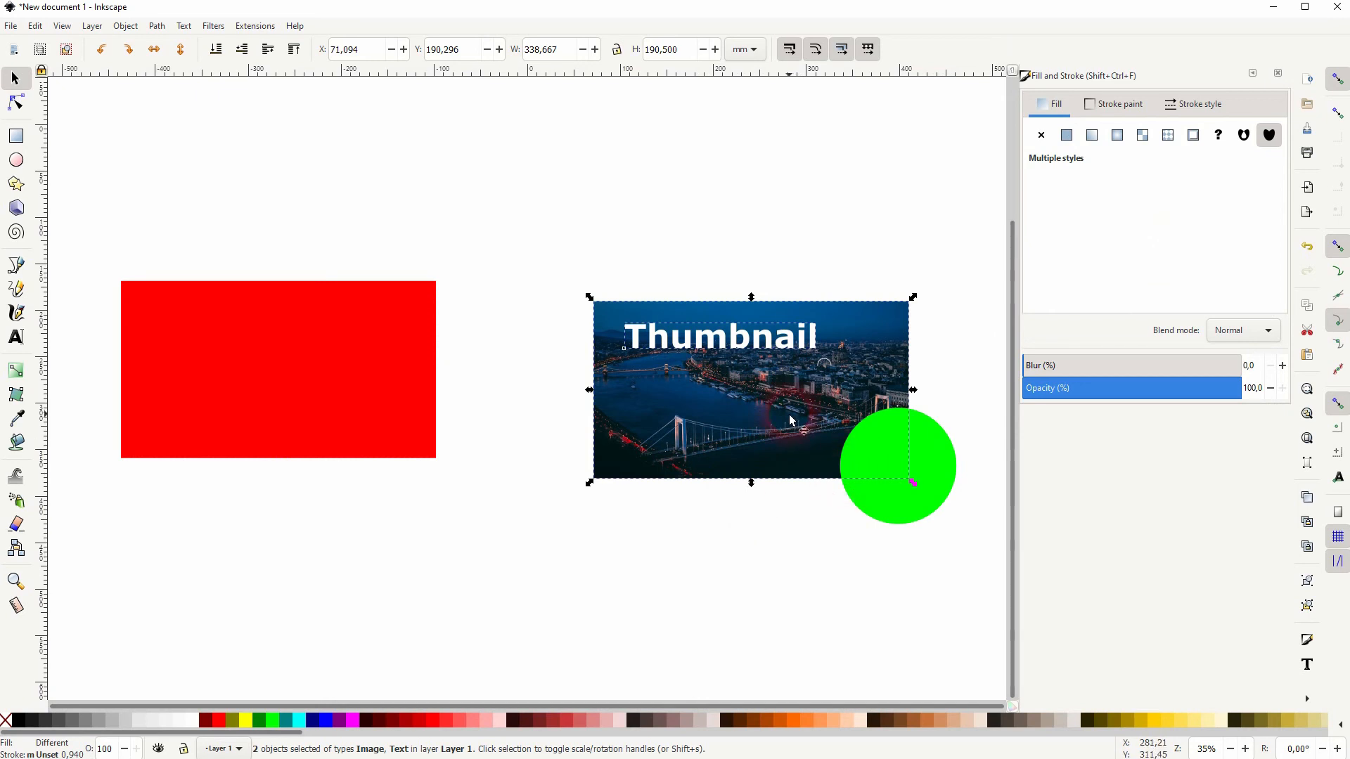
click(11, 25)
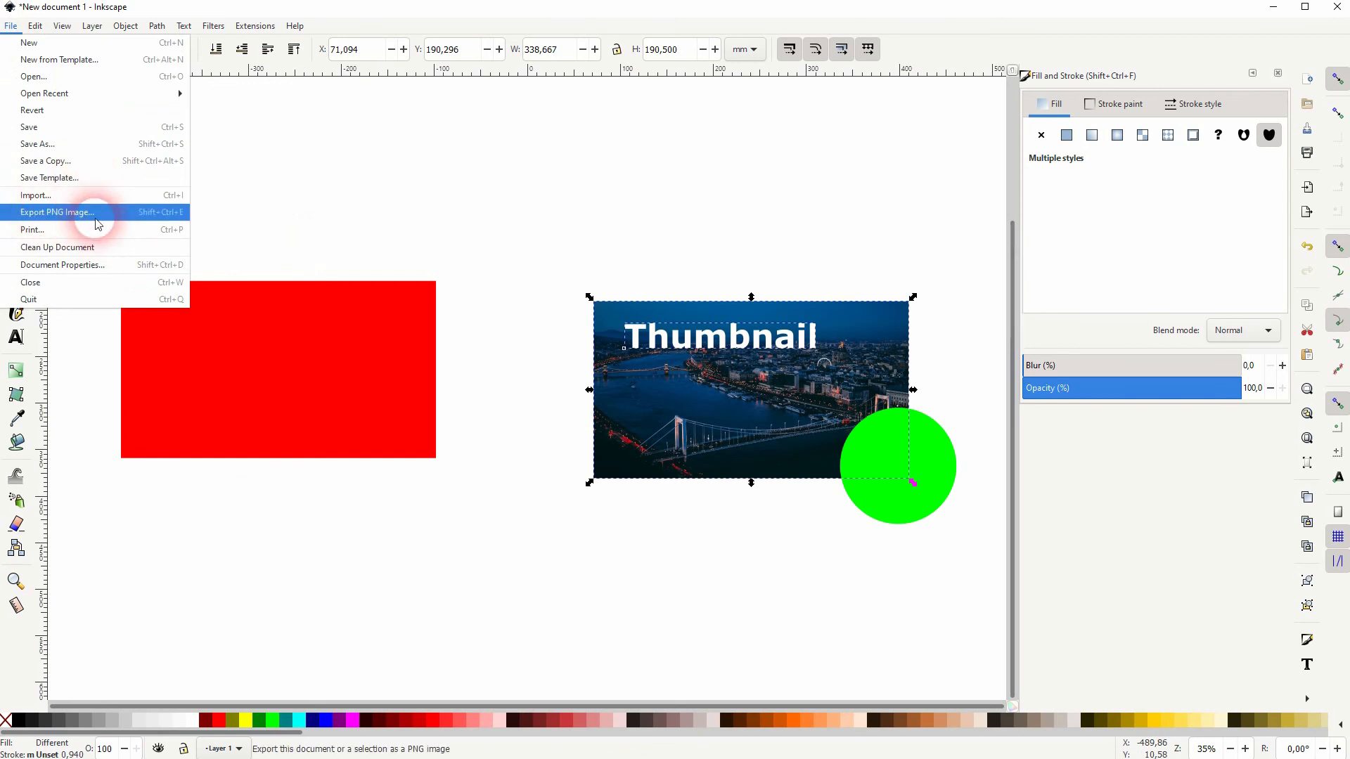
click(584, 494)
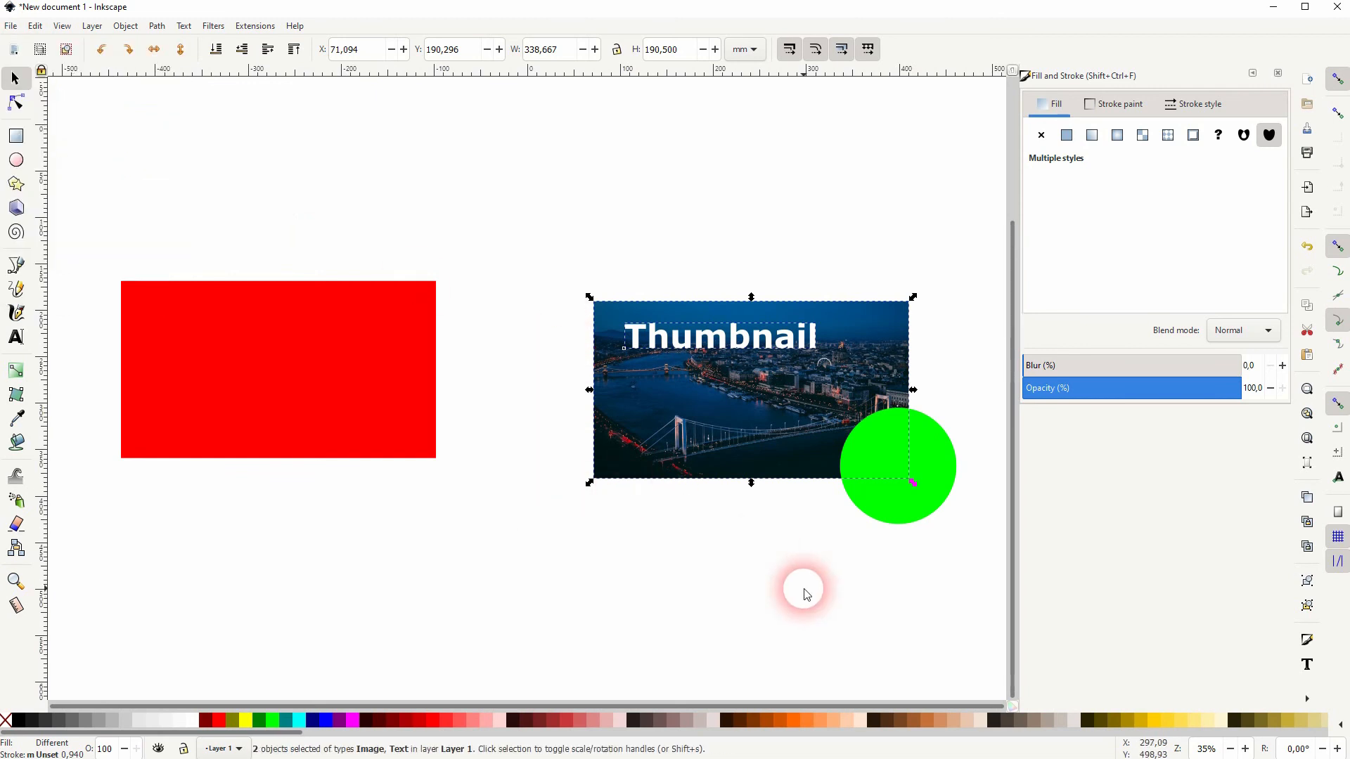
click(805, 589)
click(769, 442)
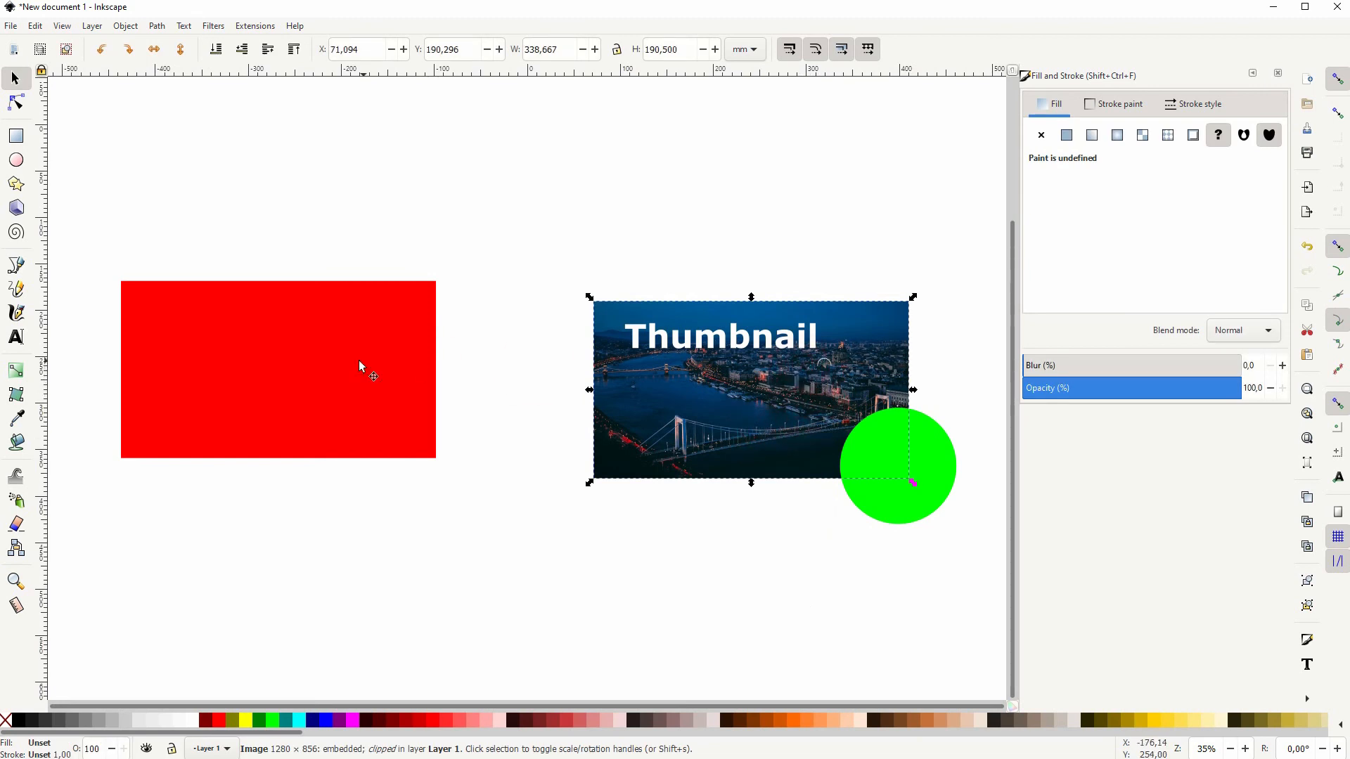
- Check the width and height of the red rectangle in pixels with the Rectangle tool
click(175, 285)
click(16, 136)
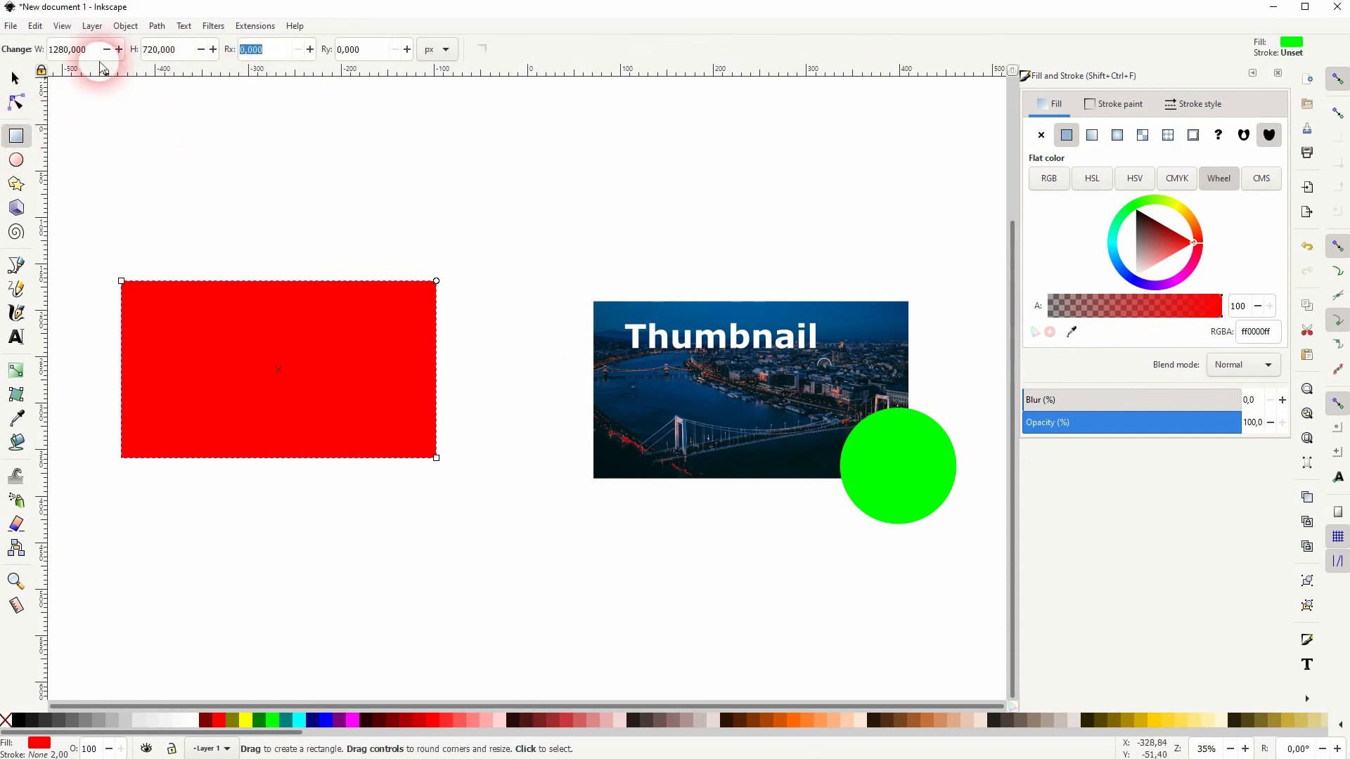
drag(89, 49, 53, 46)
drag(177, 50, 131, 51)
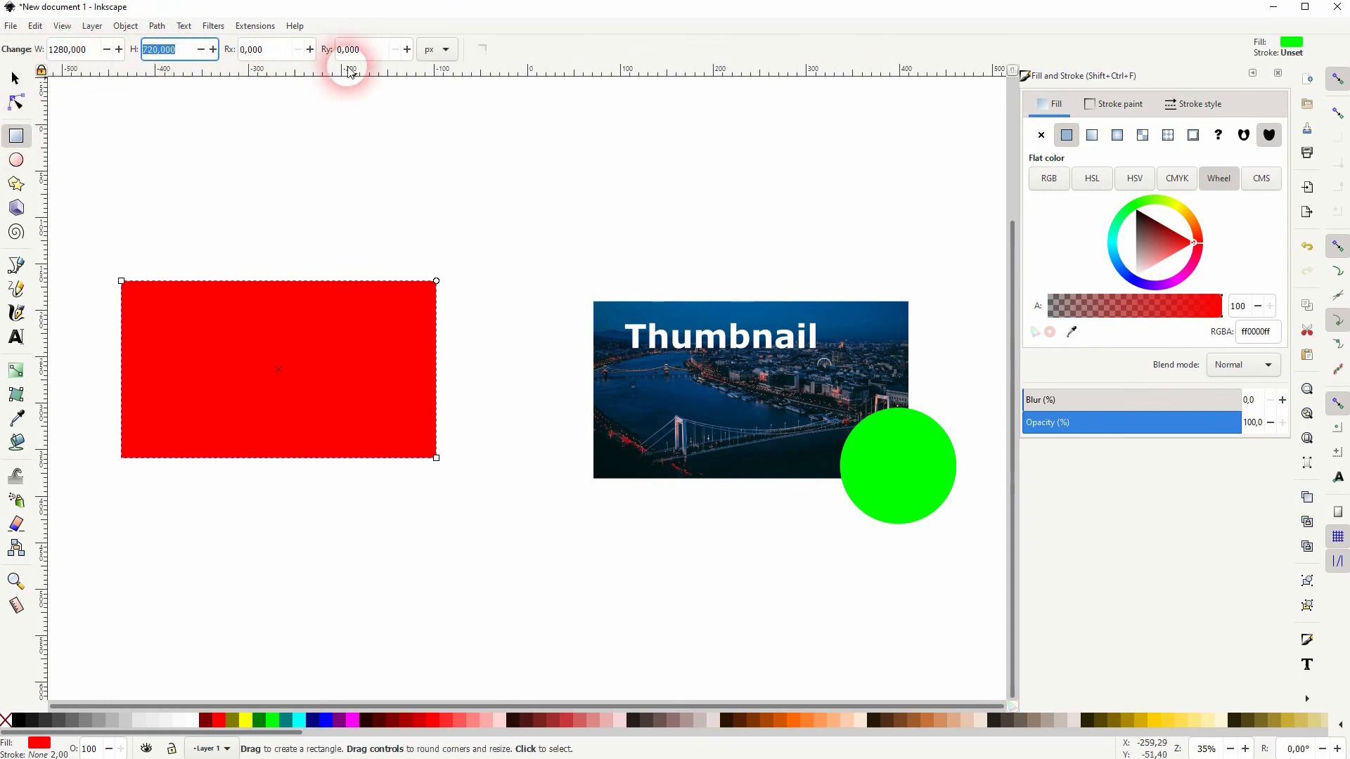